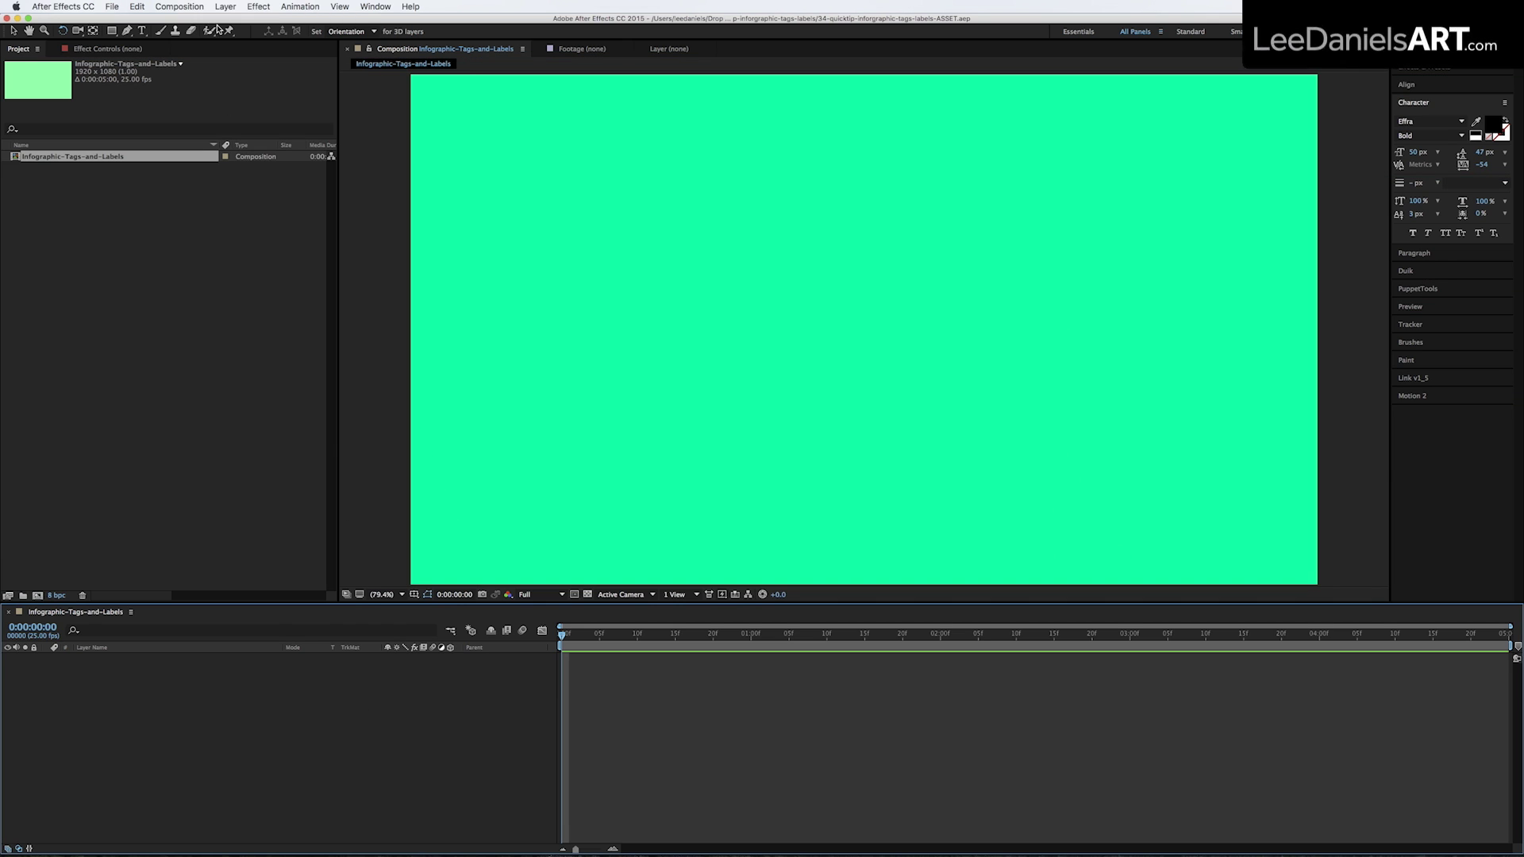
# Create an empty Shape Layer 1 in the composition and switch to the Pen tool
pyautogui.click(225, 7)
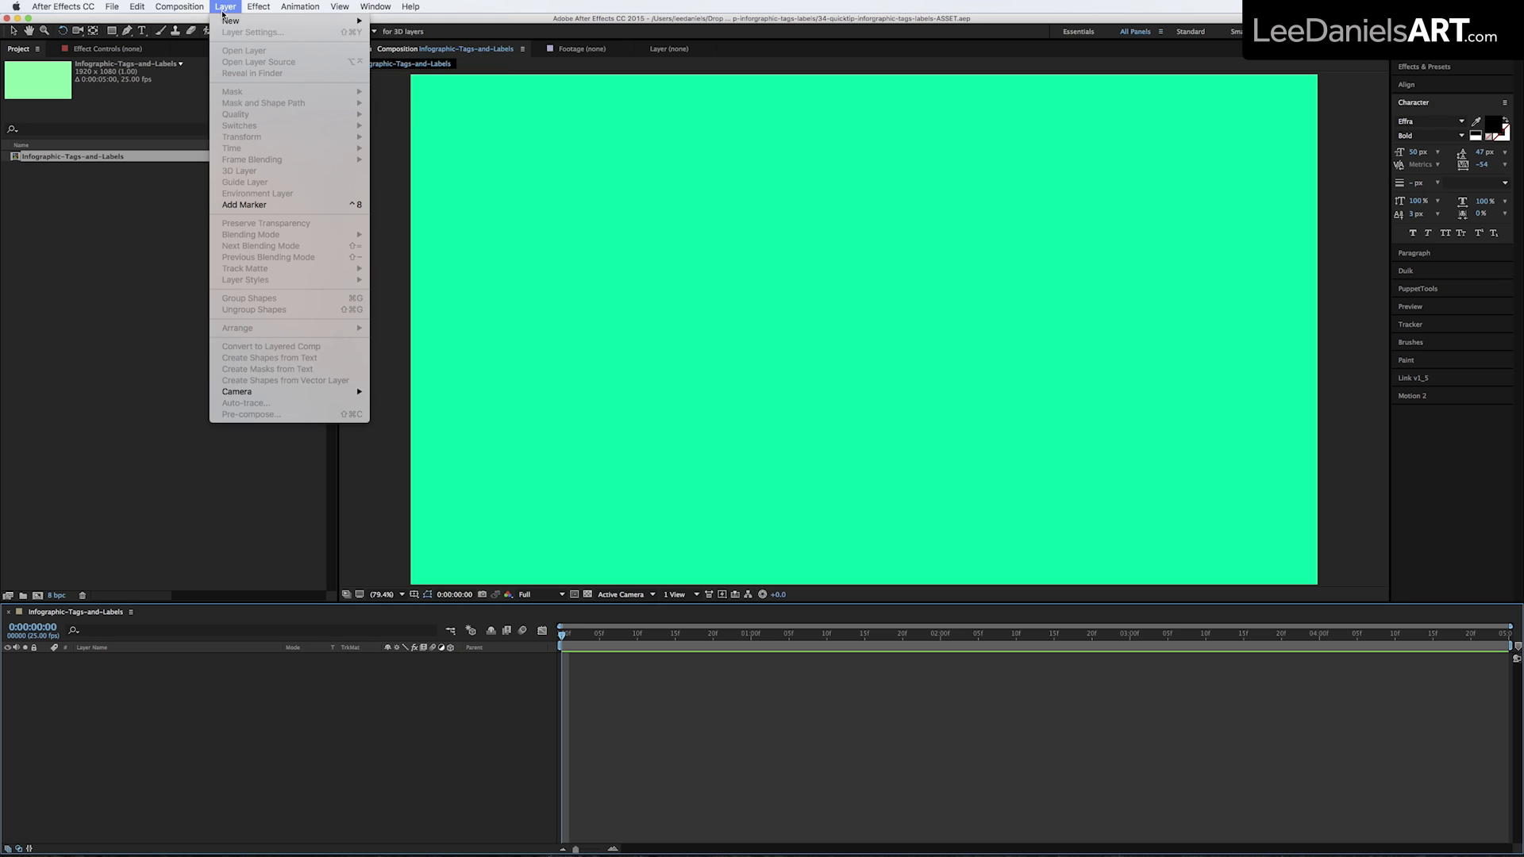
pyautogui.moveTo(231, 20)
pyautogui.click(403, 80)
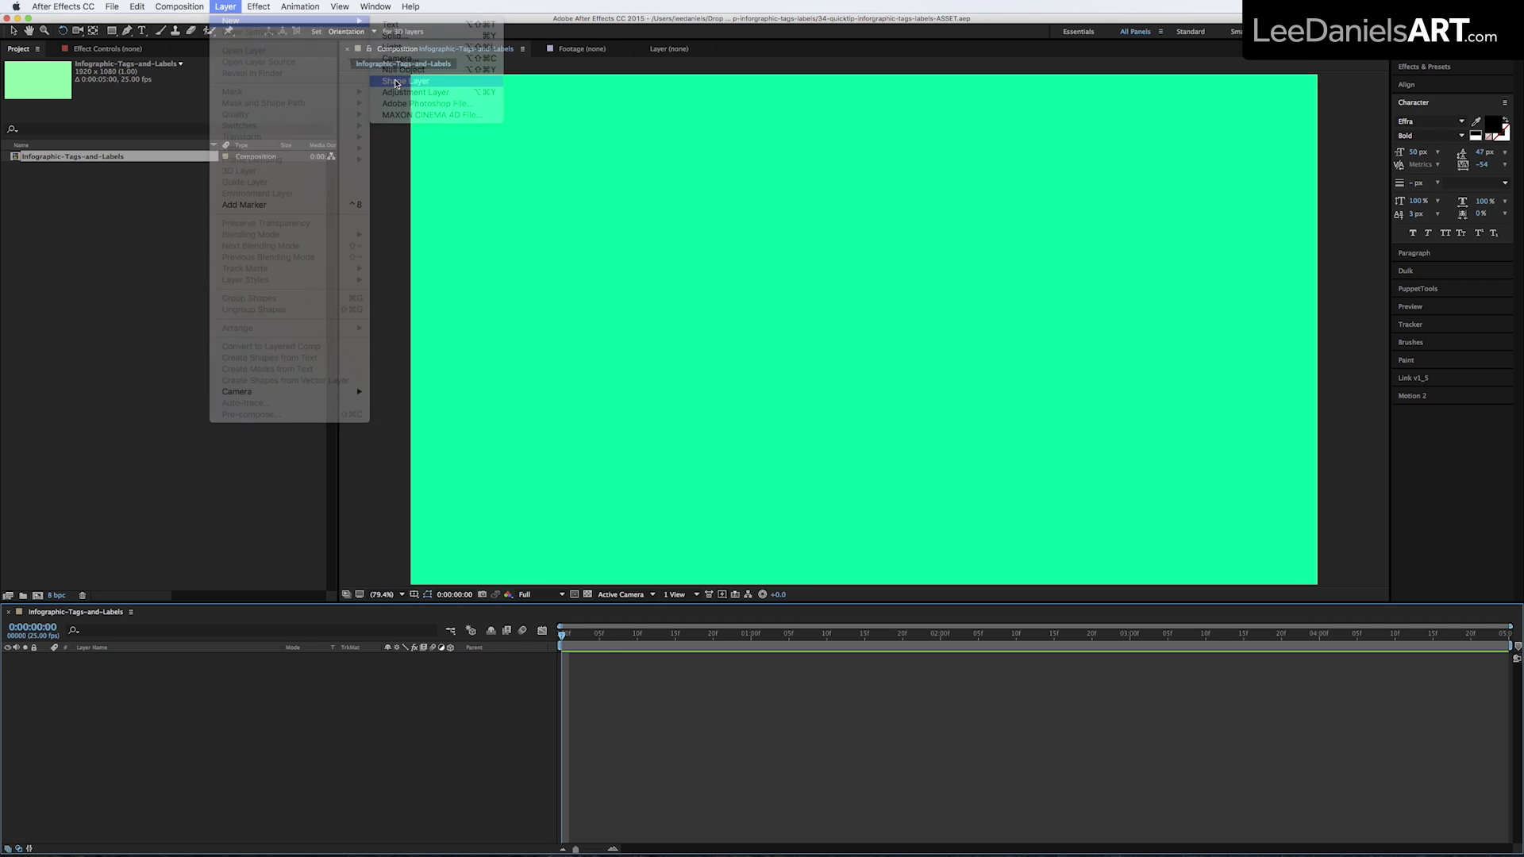
pyautogui.click(128, 32)
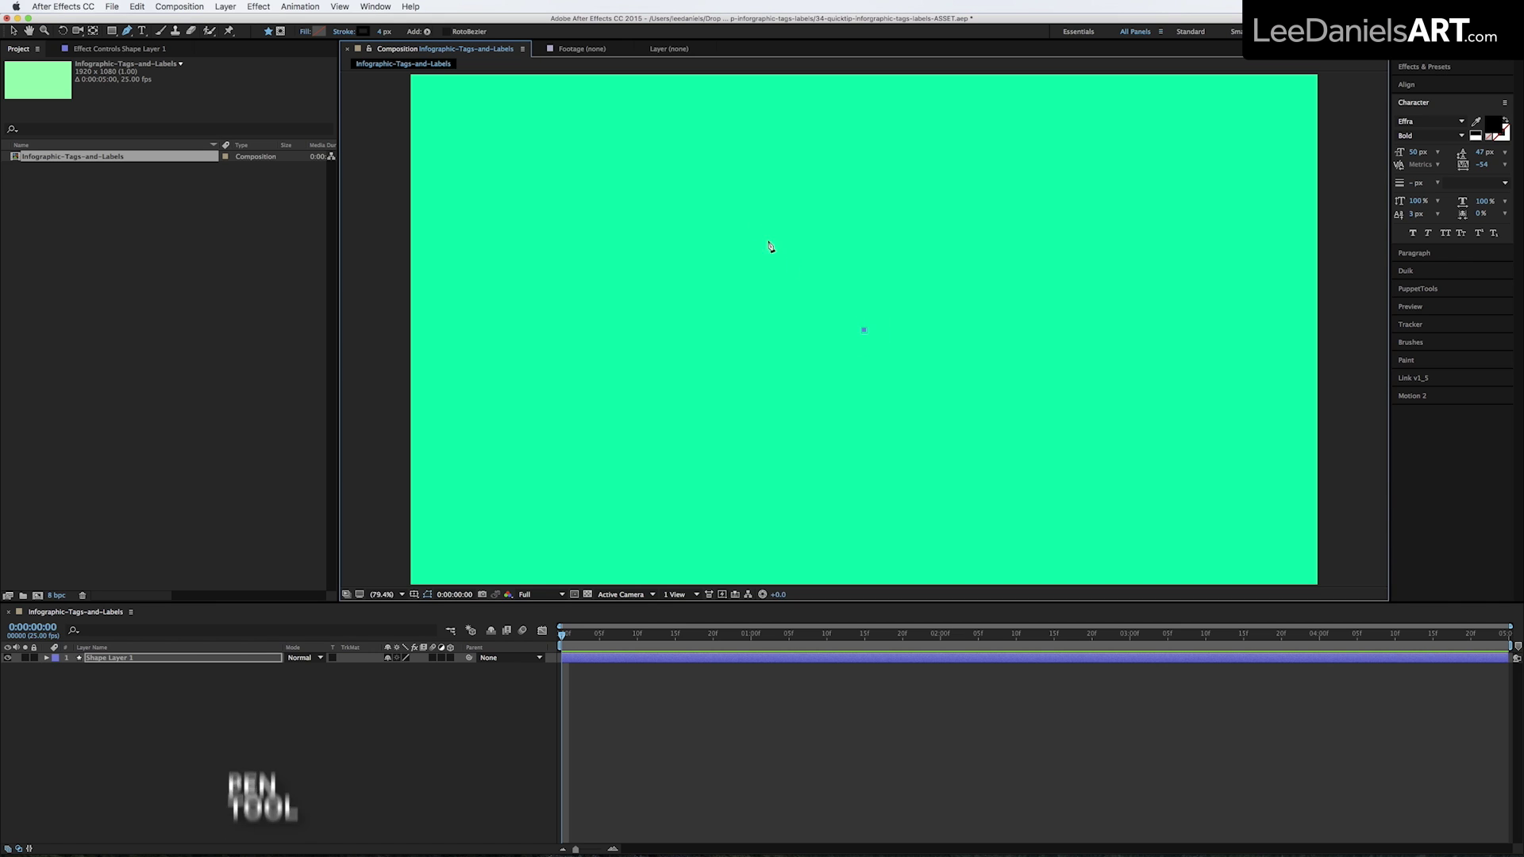
# Add dashes to Shape 1's Stroke 1 and begin renaming the layer Line 1
pyautogui.click(54, 659)
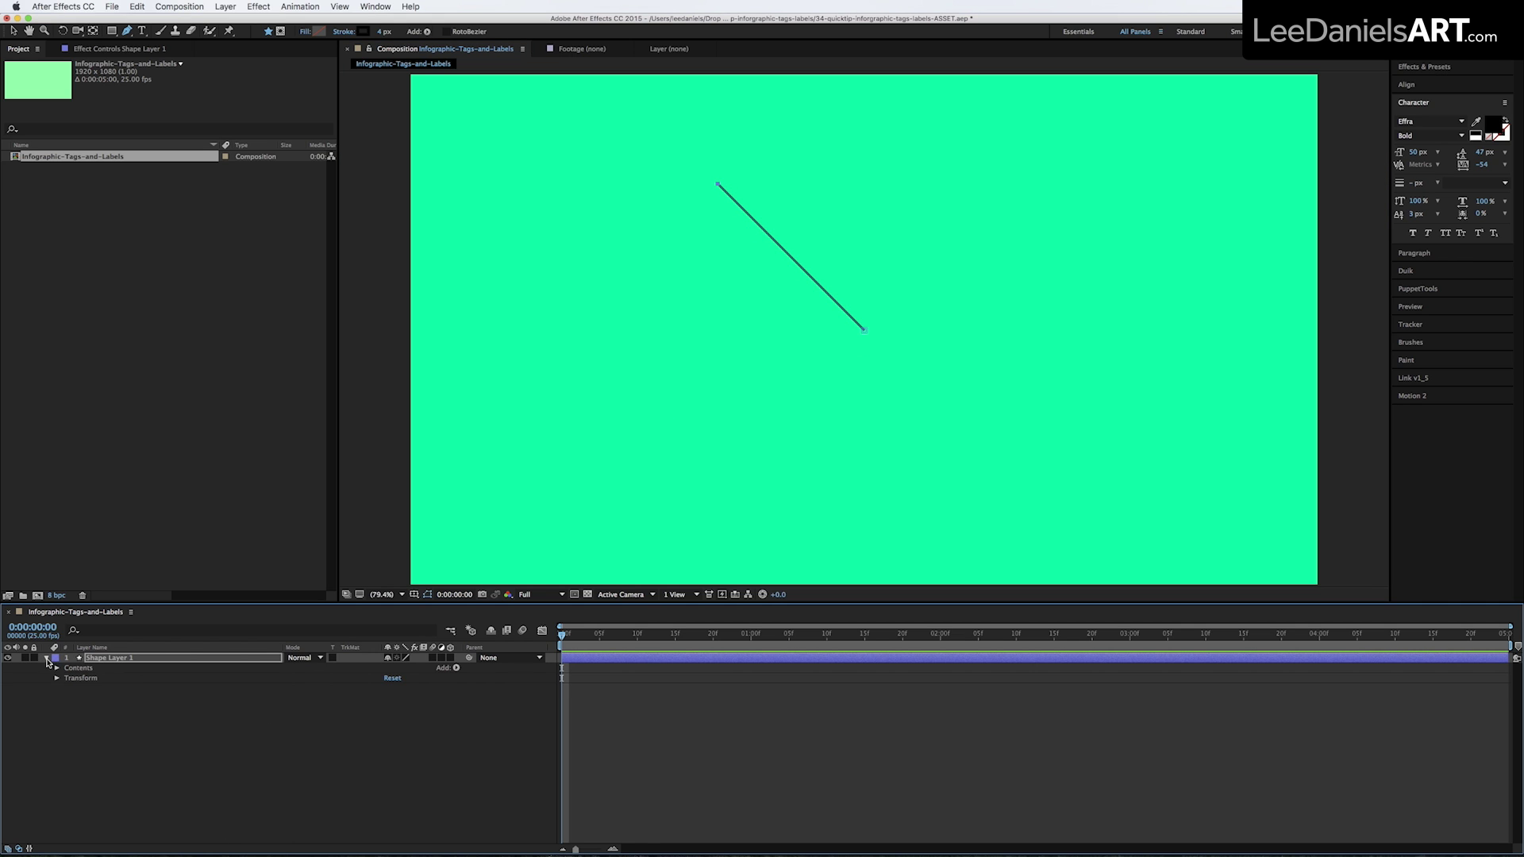
pyautogui.click(66, 678)
pyautogui.click(78, 699)
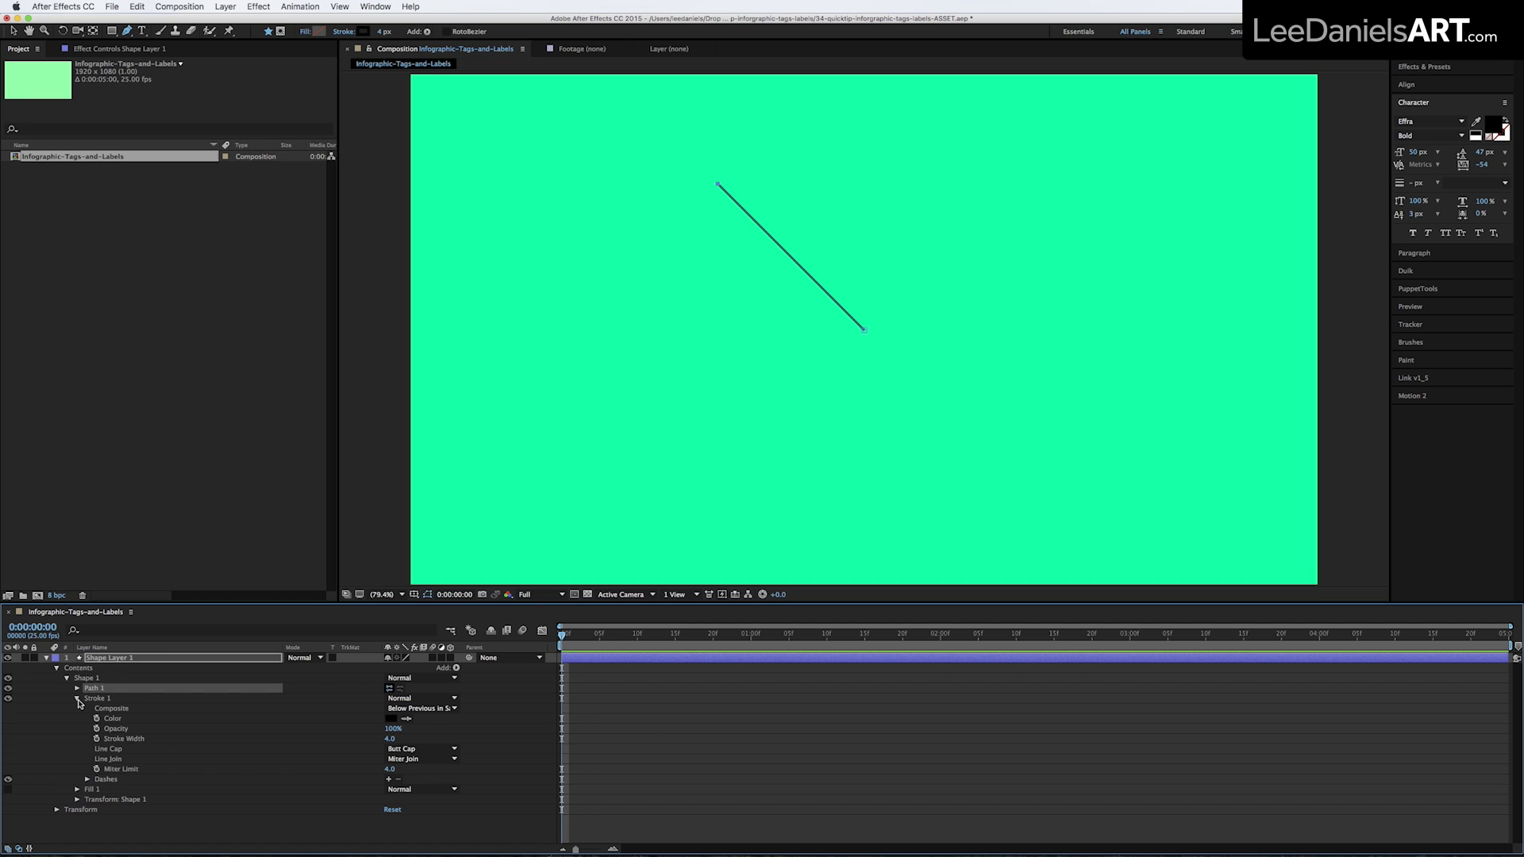
pyautogui.click(389, 780)
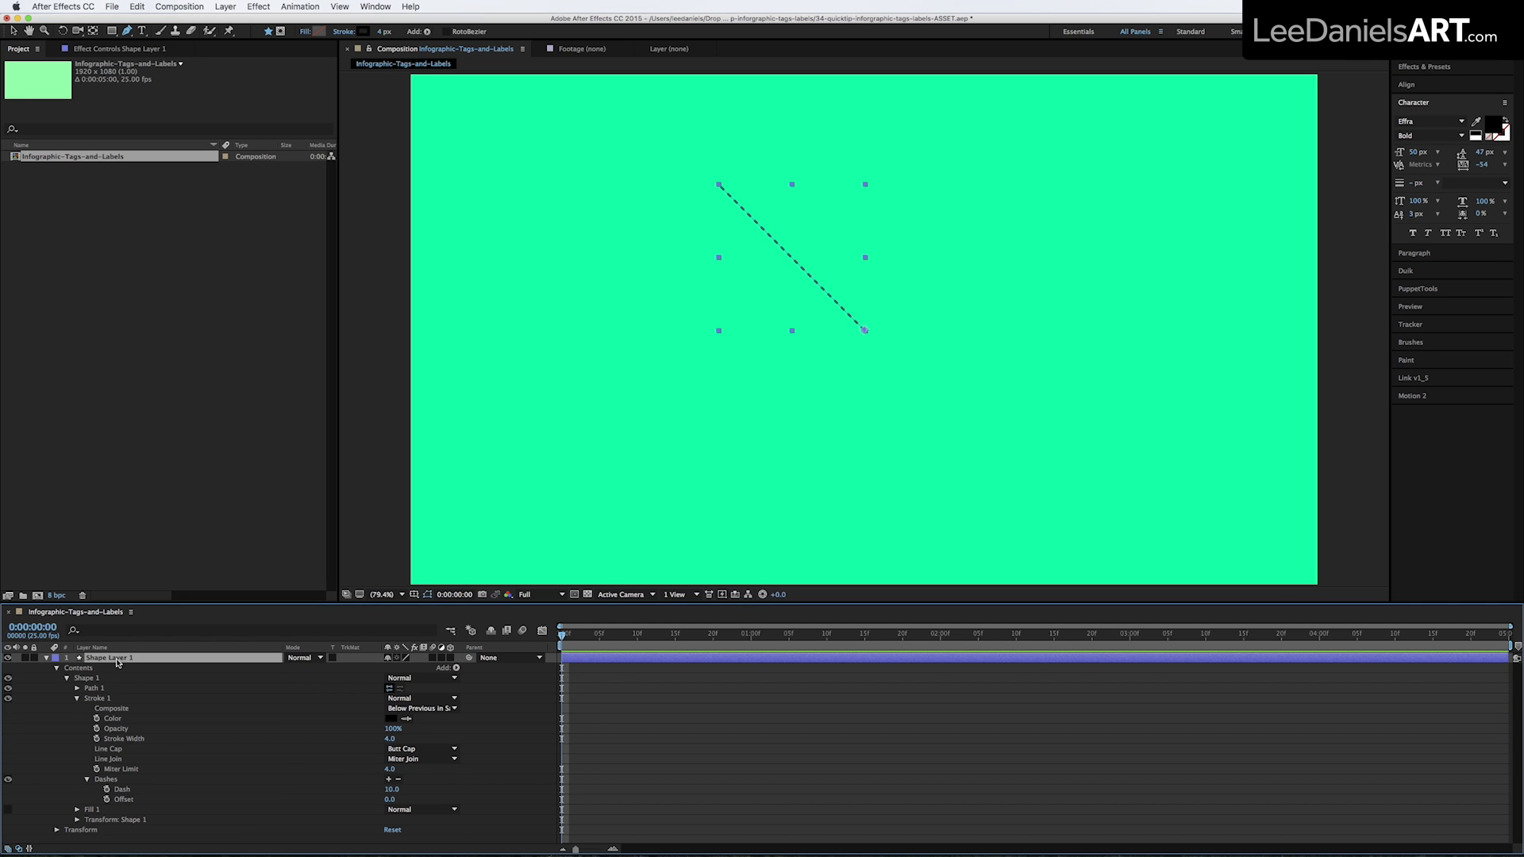
pyautogui.click(114, 657)
pyautogui.write('Line')
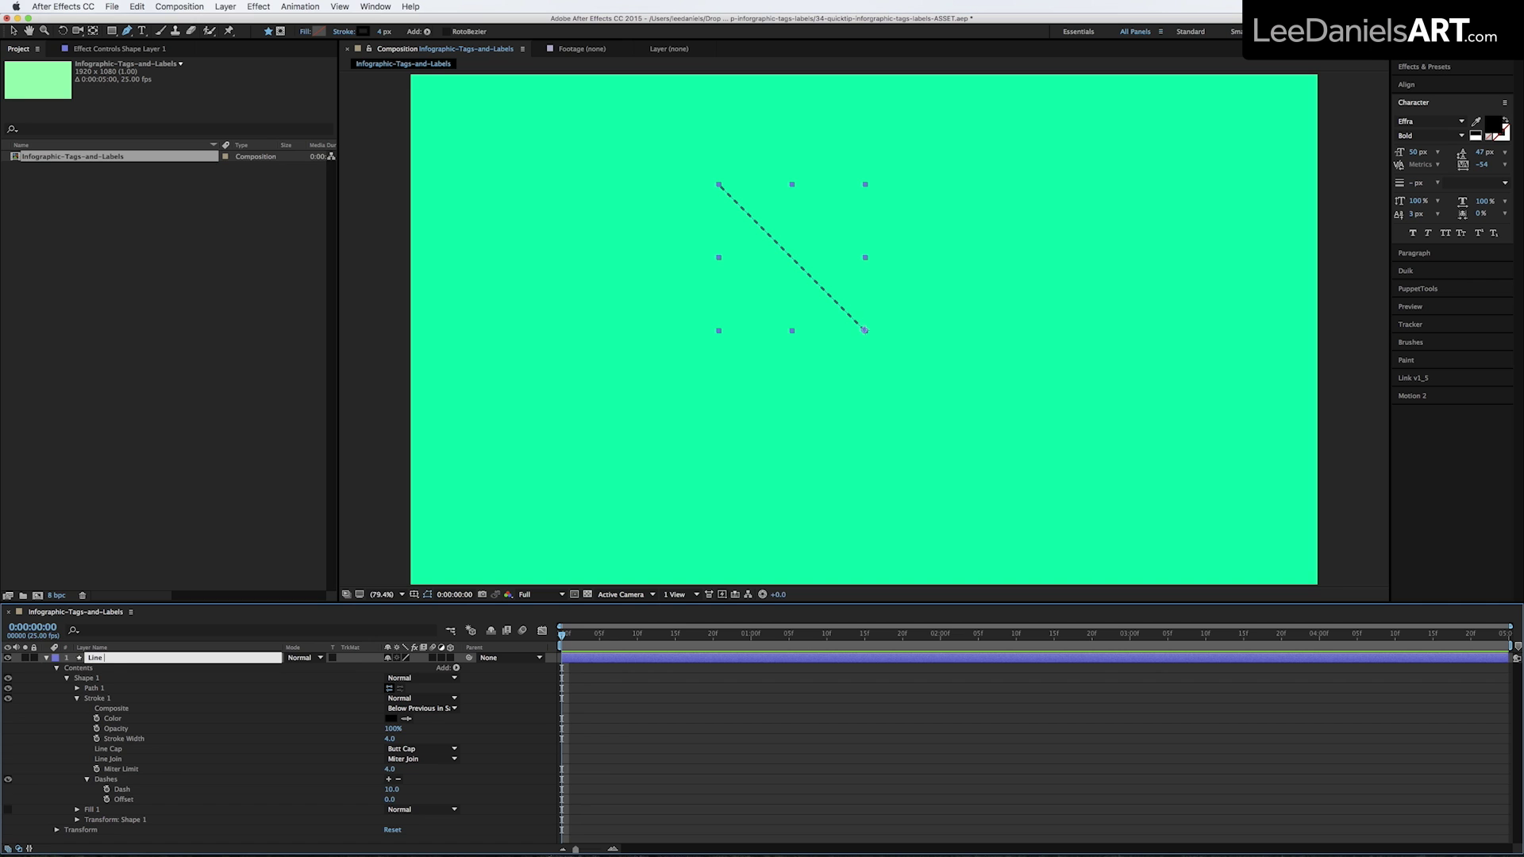
# Commit the Line 1 name and start a Label 1 text layer above the line
pyautogui.press('Return')
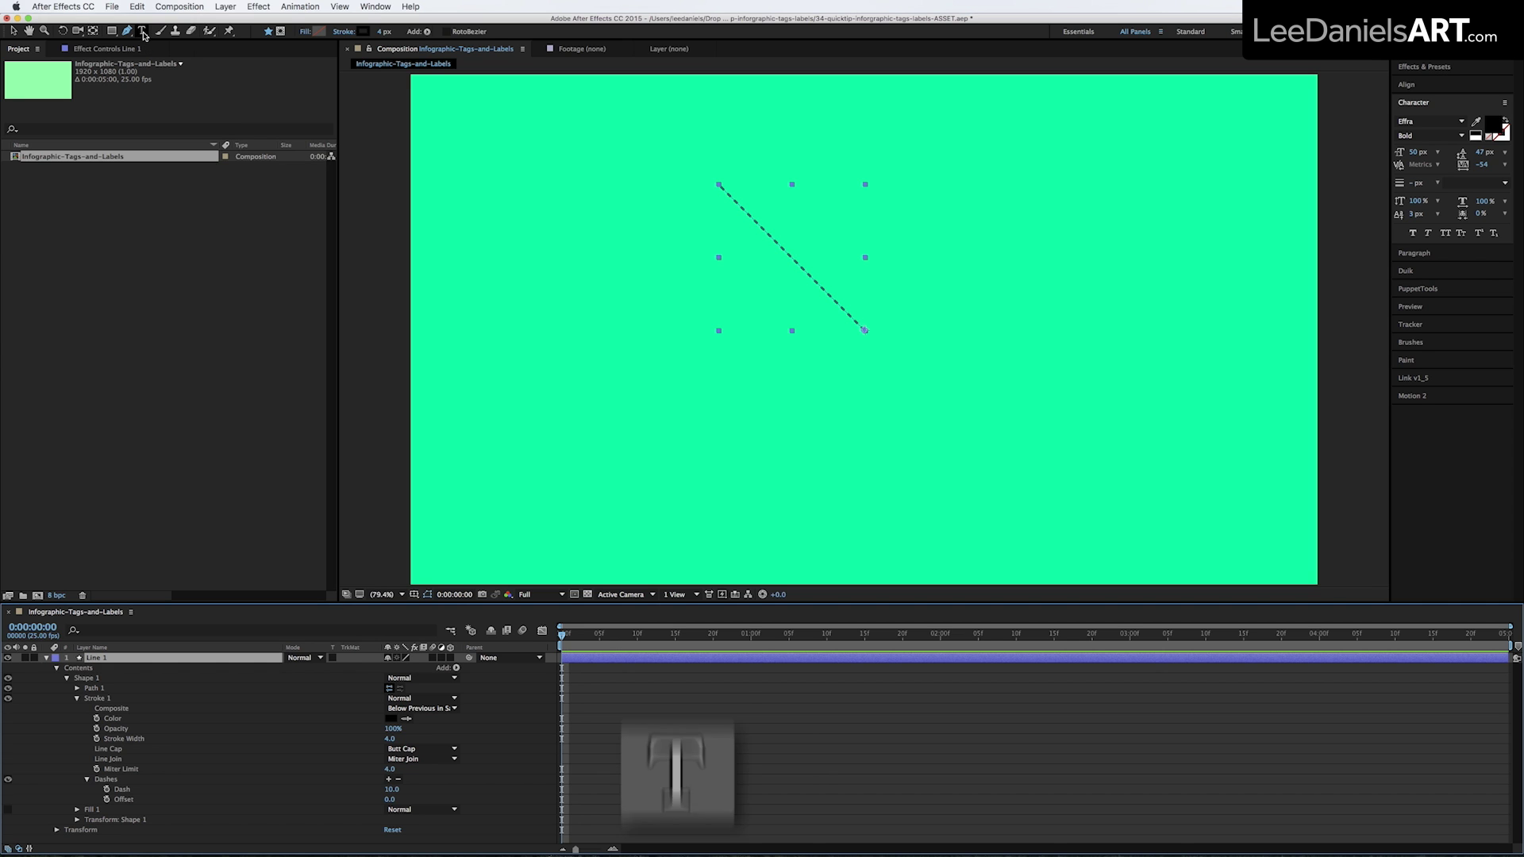
pyautogui.hotkey('ctrl', 't')
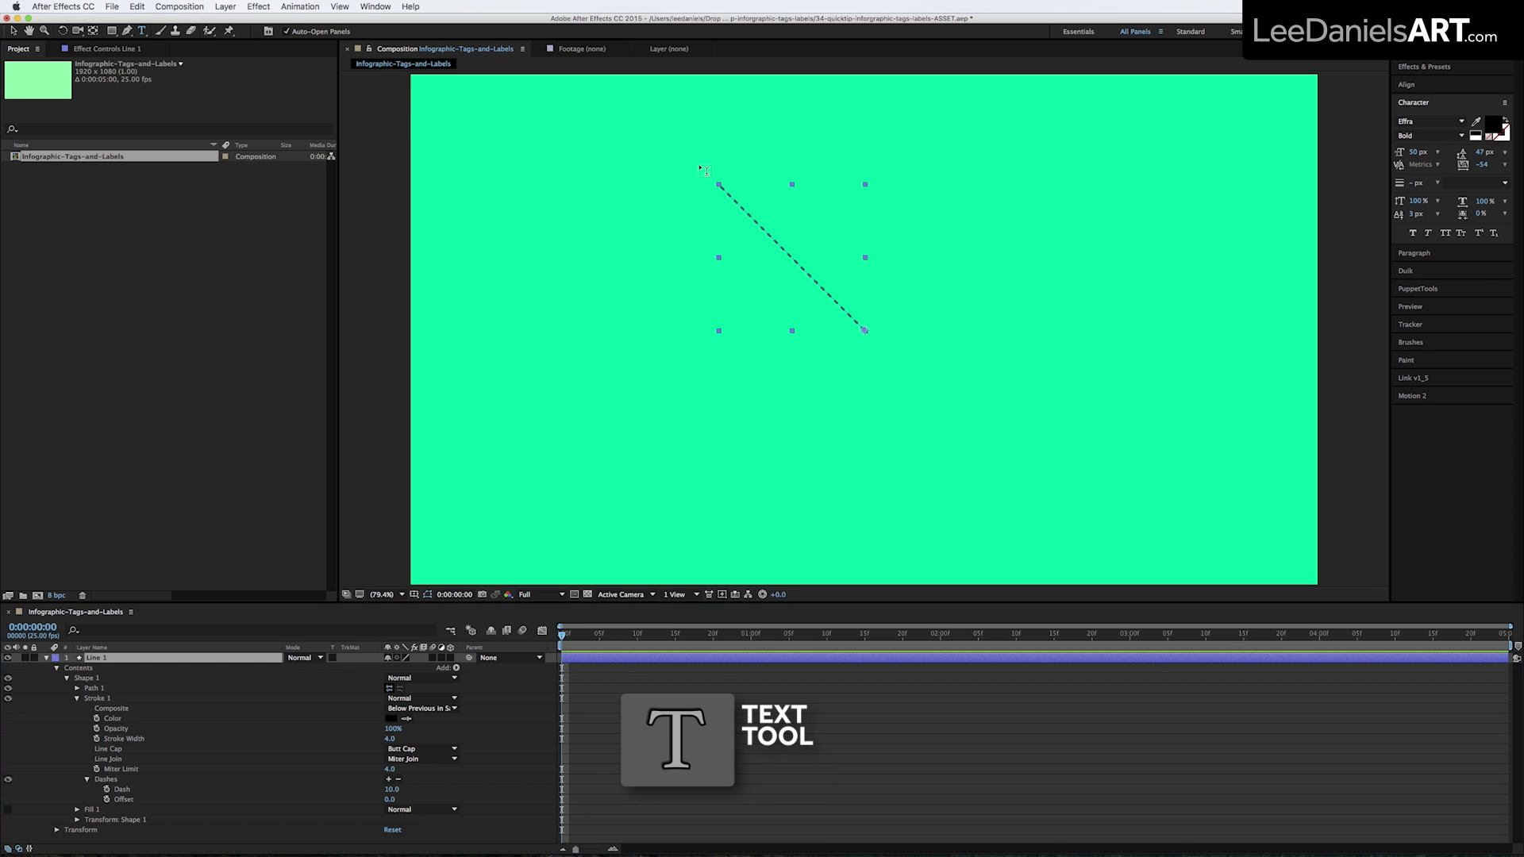
pyautogui.click(702, 171)
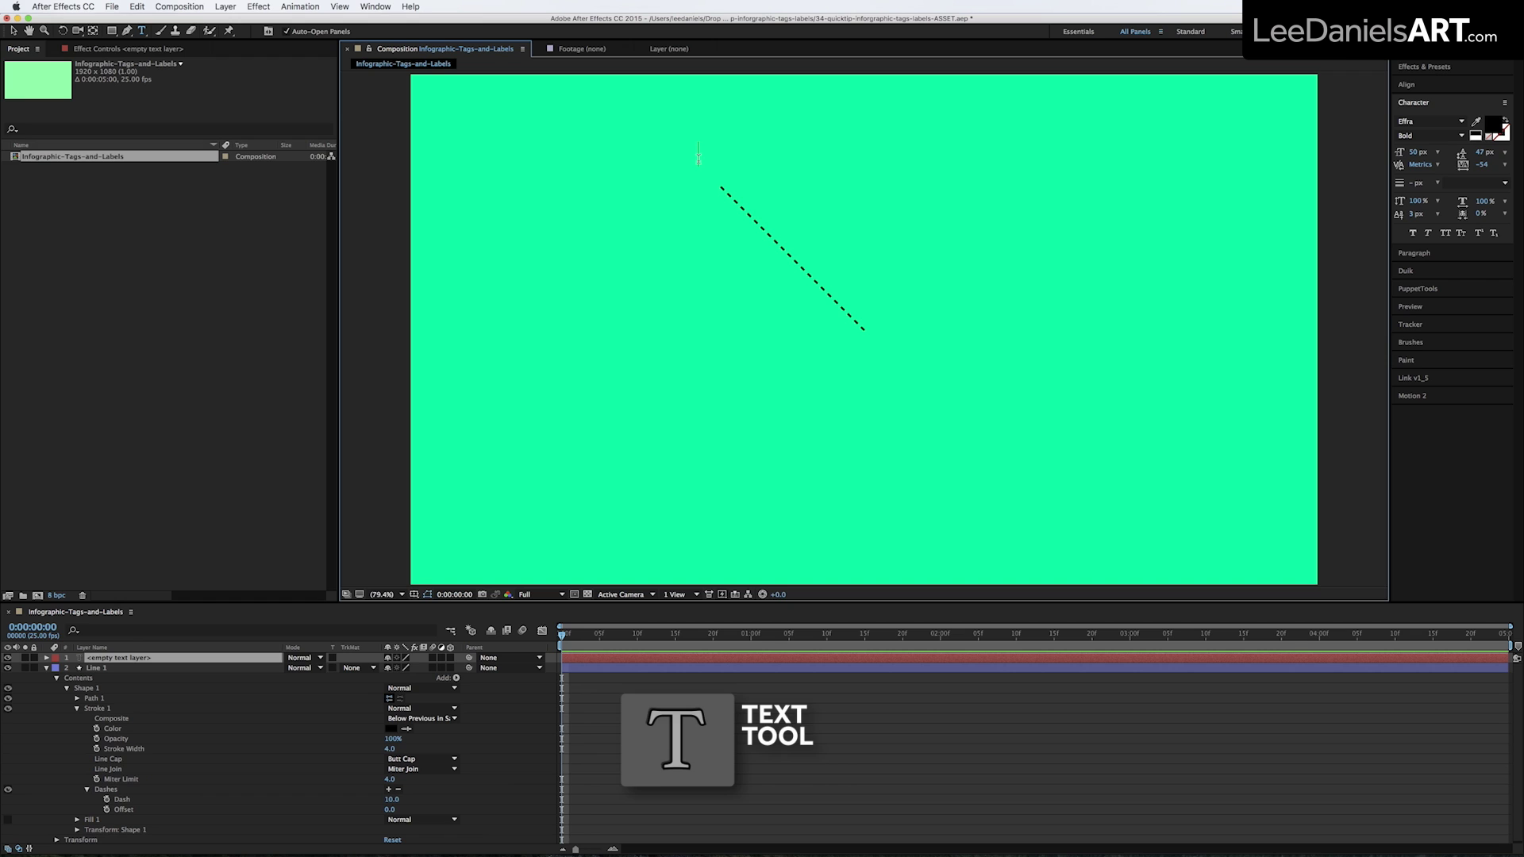
pyautogui.write('Label 1')
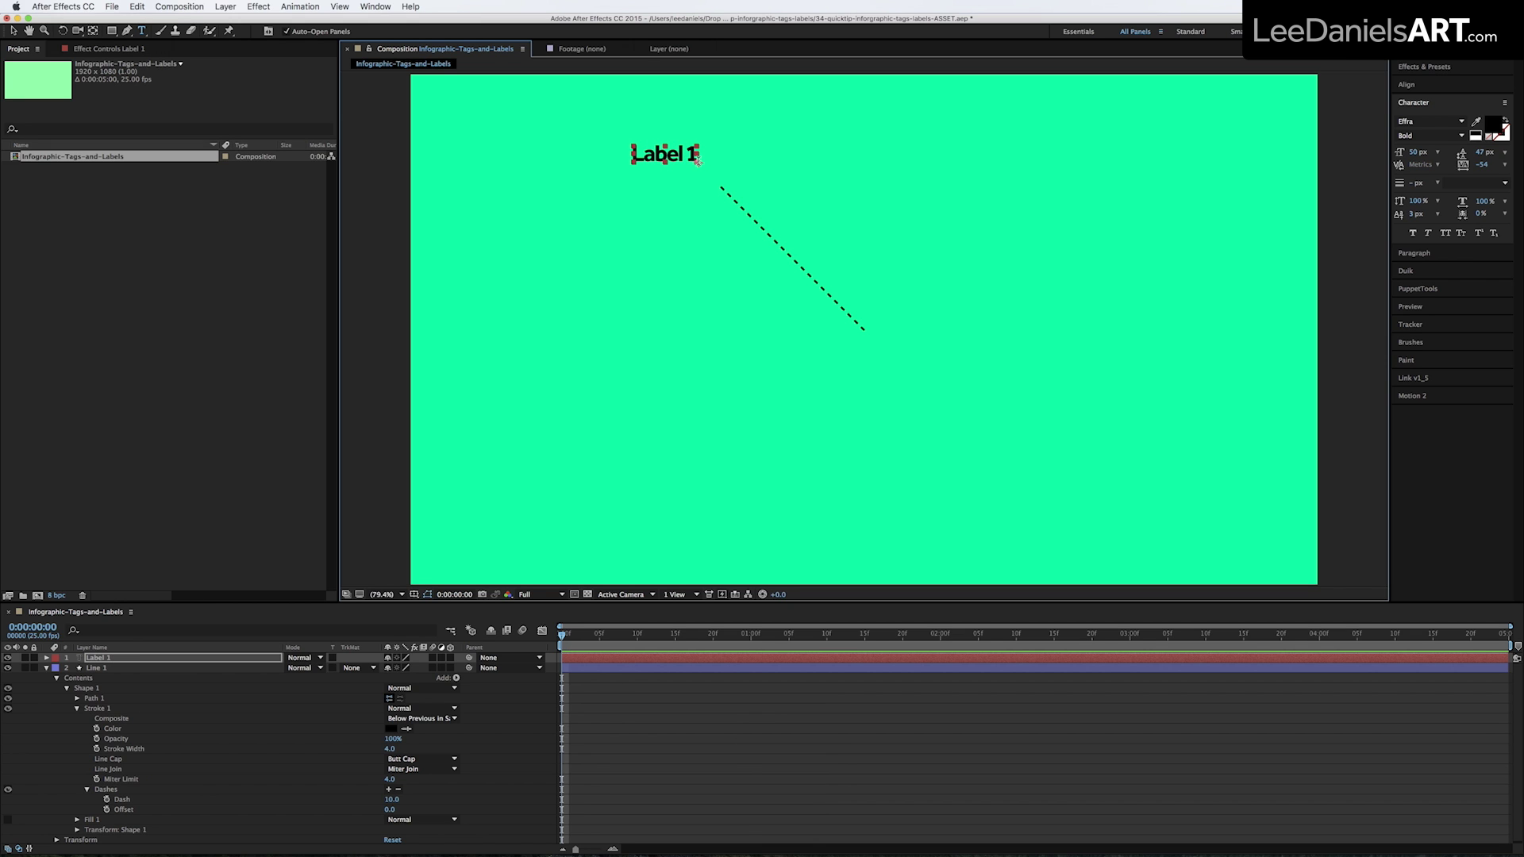
# Move Label 1 to the line's upper end, parent it to Line 1, and test-rotate
pyautogui.moveTo(644, 159); pyautogui.dragTo(667, 181)
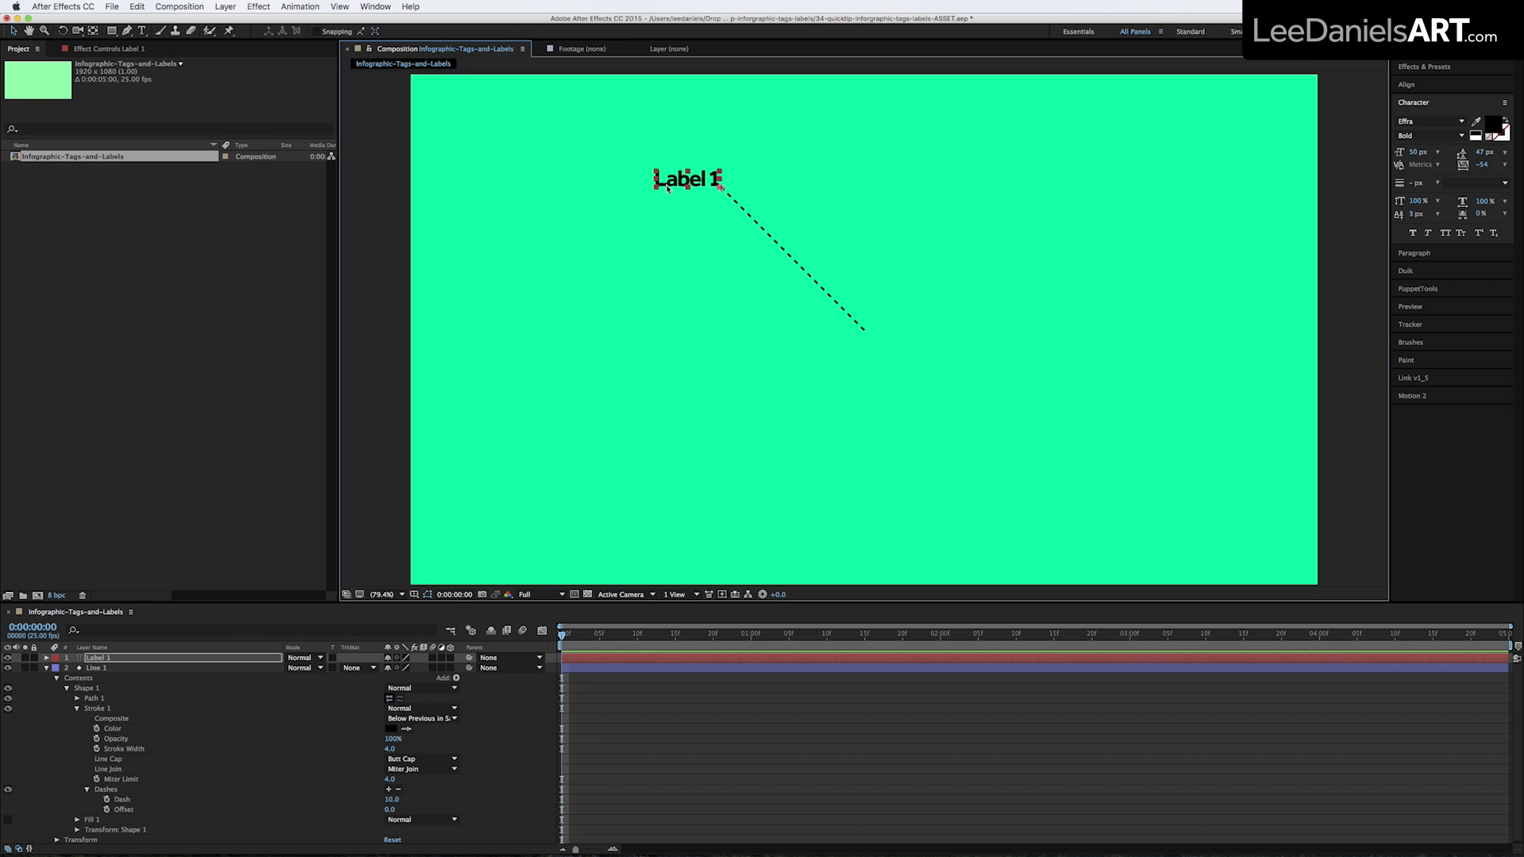
pyautogui.click(469, 657)
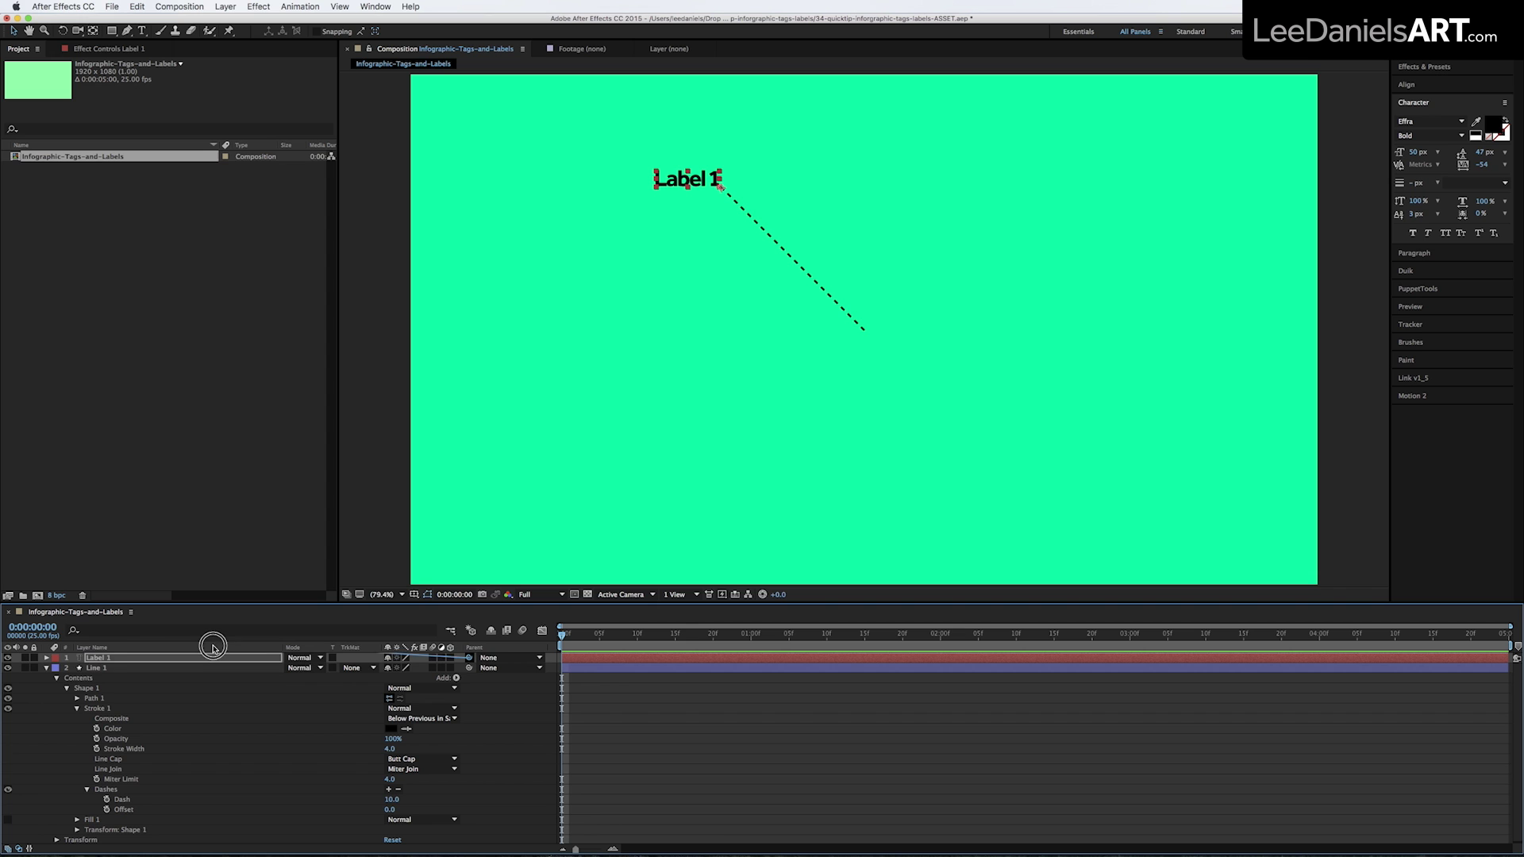
pyautogui.moveTo(211, 646); pyautogui.dragTo(95, 668)
pyautogui.moveTo(731, 239)
pyautogui.mouseDown()
pyautogui.moveTo(761, 222)
pyautogui.moveTo(830, 225)
pyautogui.moveTo(811, 223)
pyautogui.mouseUp()
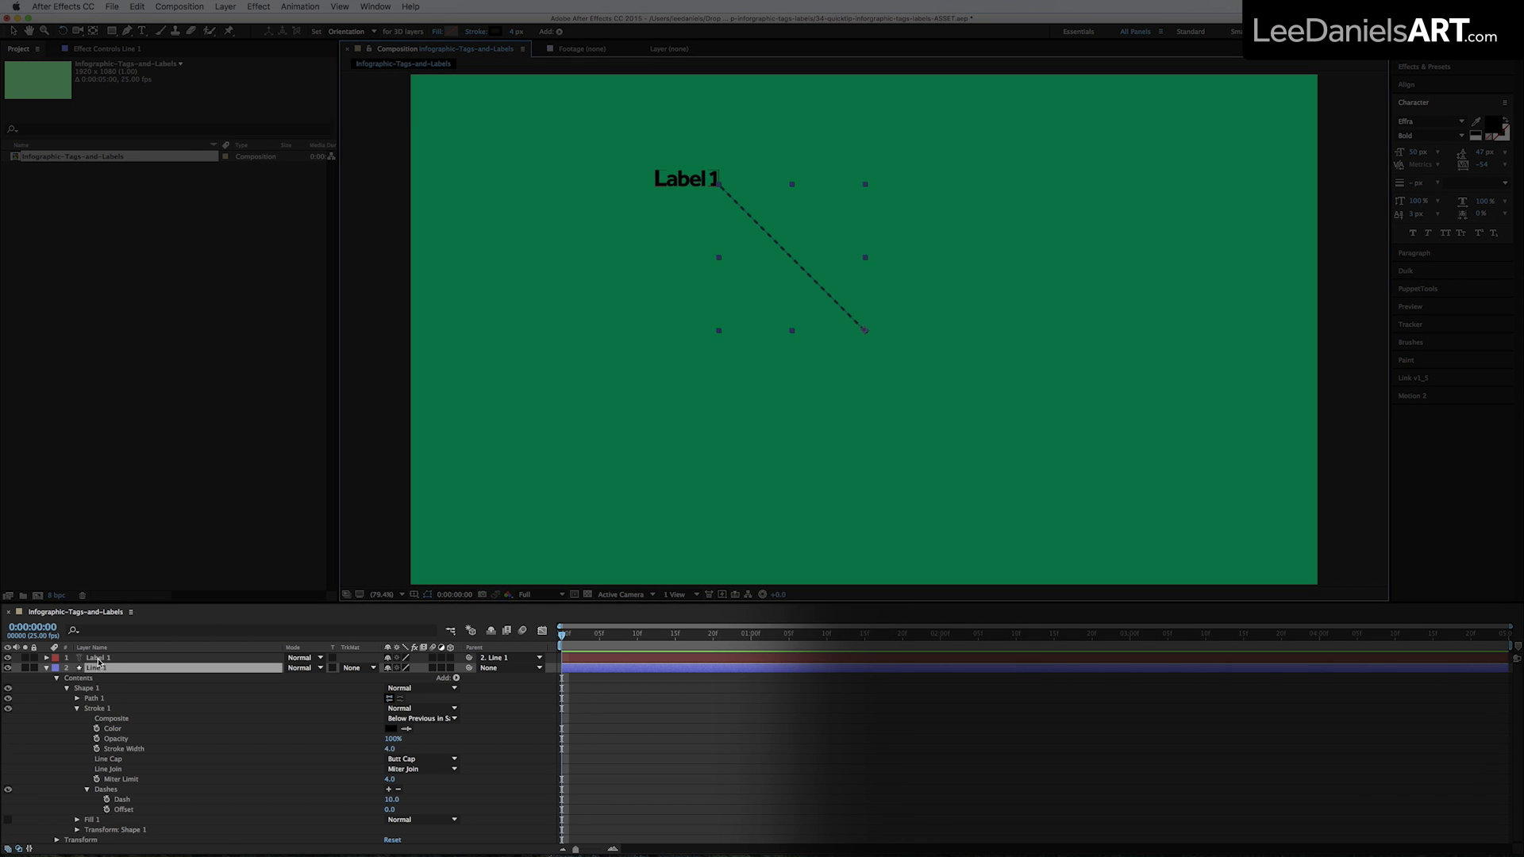
# Add a Rotation expression to Label 1 linking it to Line 1's Rotation times -1
pyautogui.click(96, 666)
pyautogui.press('r')
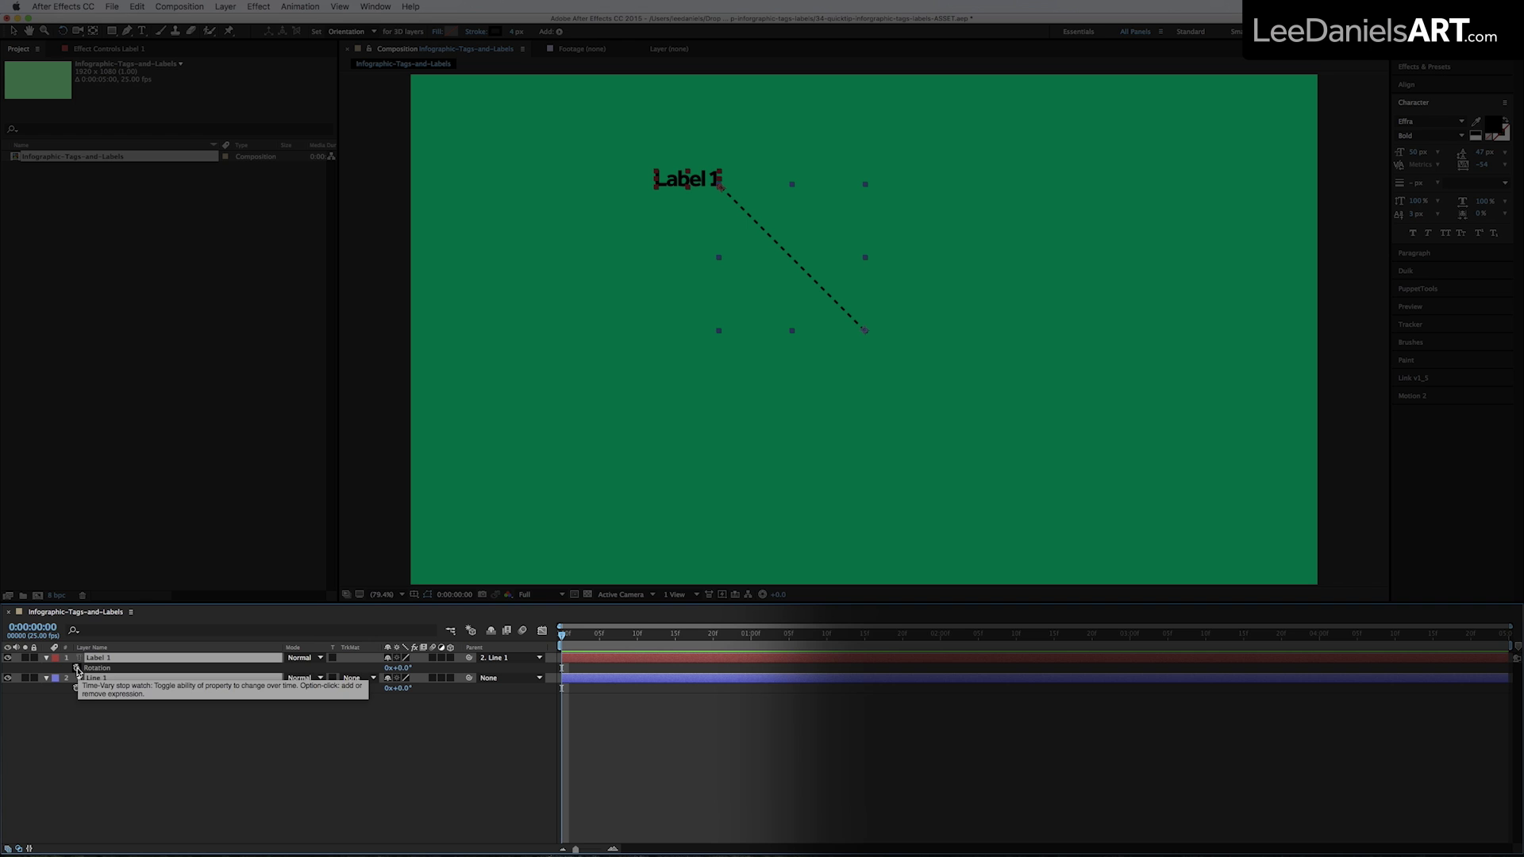
pyautogui.keyDown('alt'); pyautogui.click(76, 670); pyautogui.keyUp('alt')
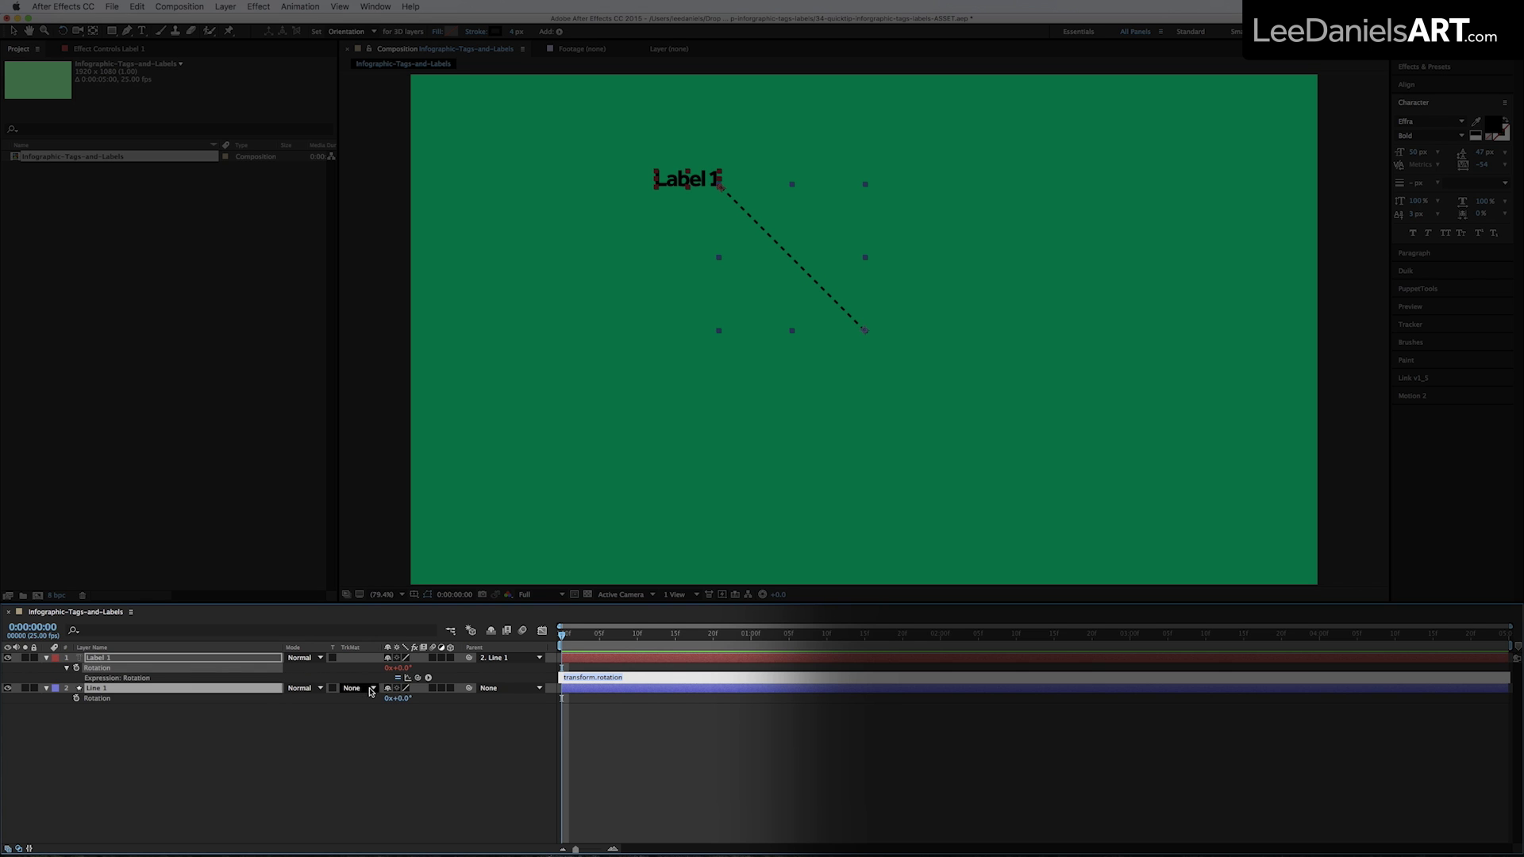
pyautogui.moveTo(284, 686); pyautogui.dragTo(101, 702)
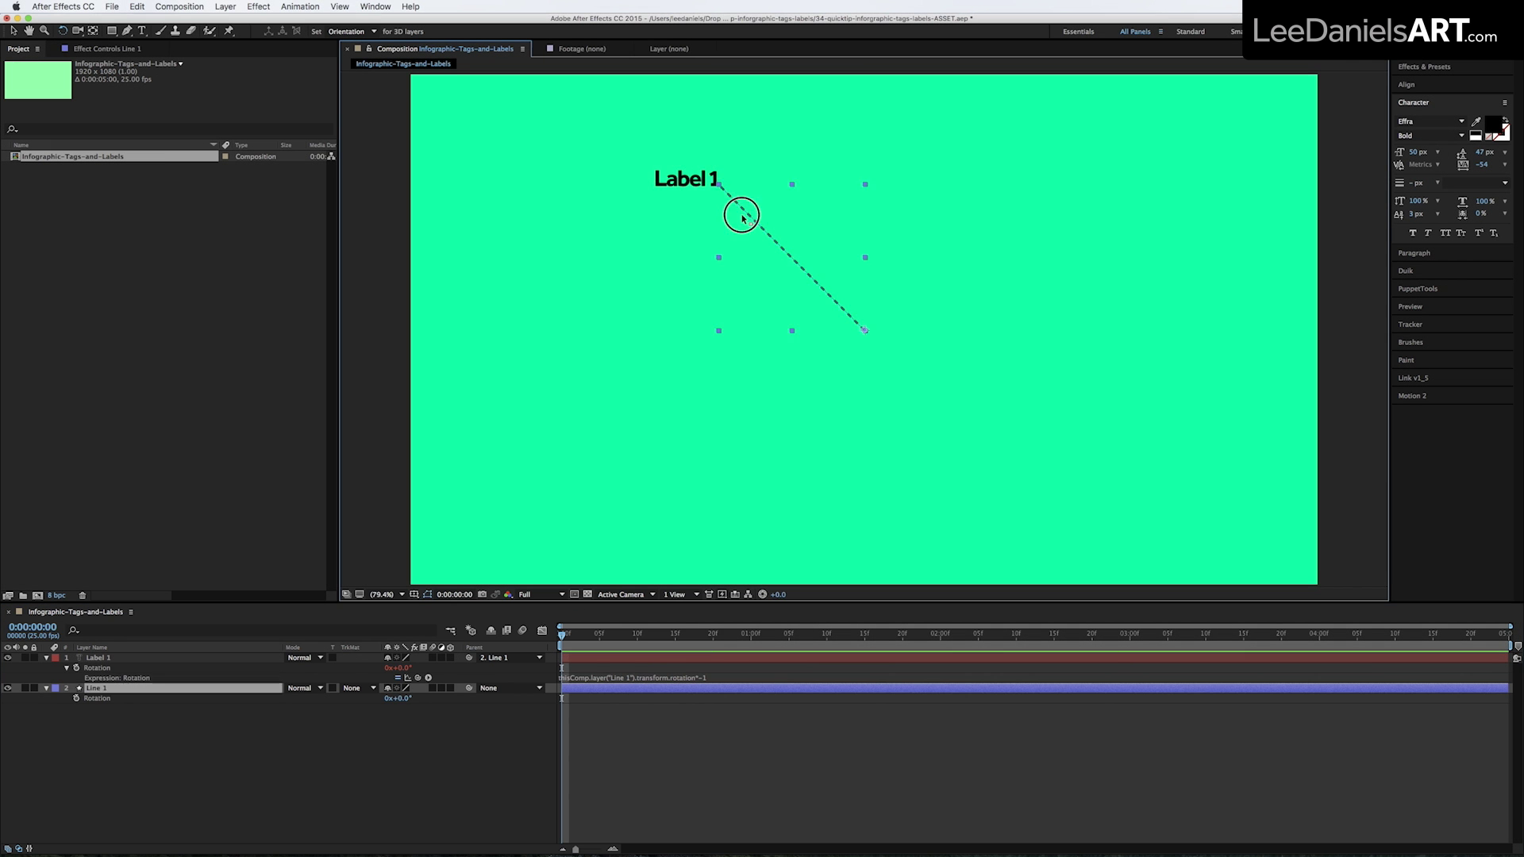
pyautogui.moveTo(734, 214)
pyautogui.mouseDown()
pyautogui.moveTo(719, 338)
pyautogui.moveTo(696, 337)
pyautogui.mouseUp()
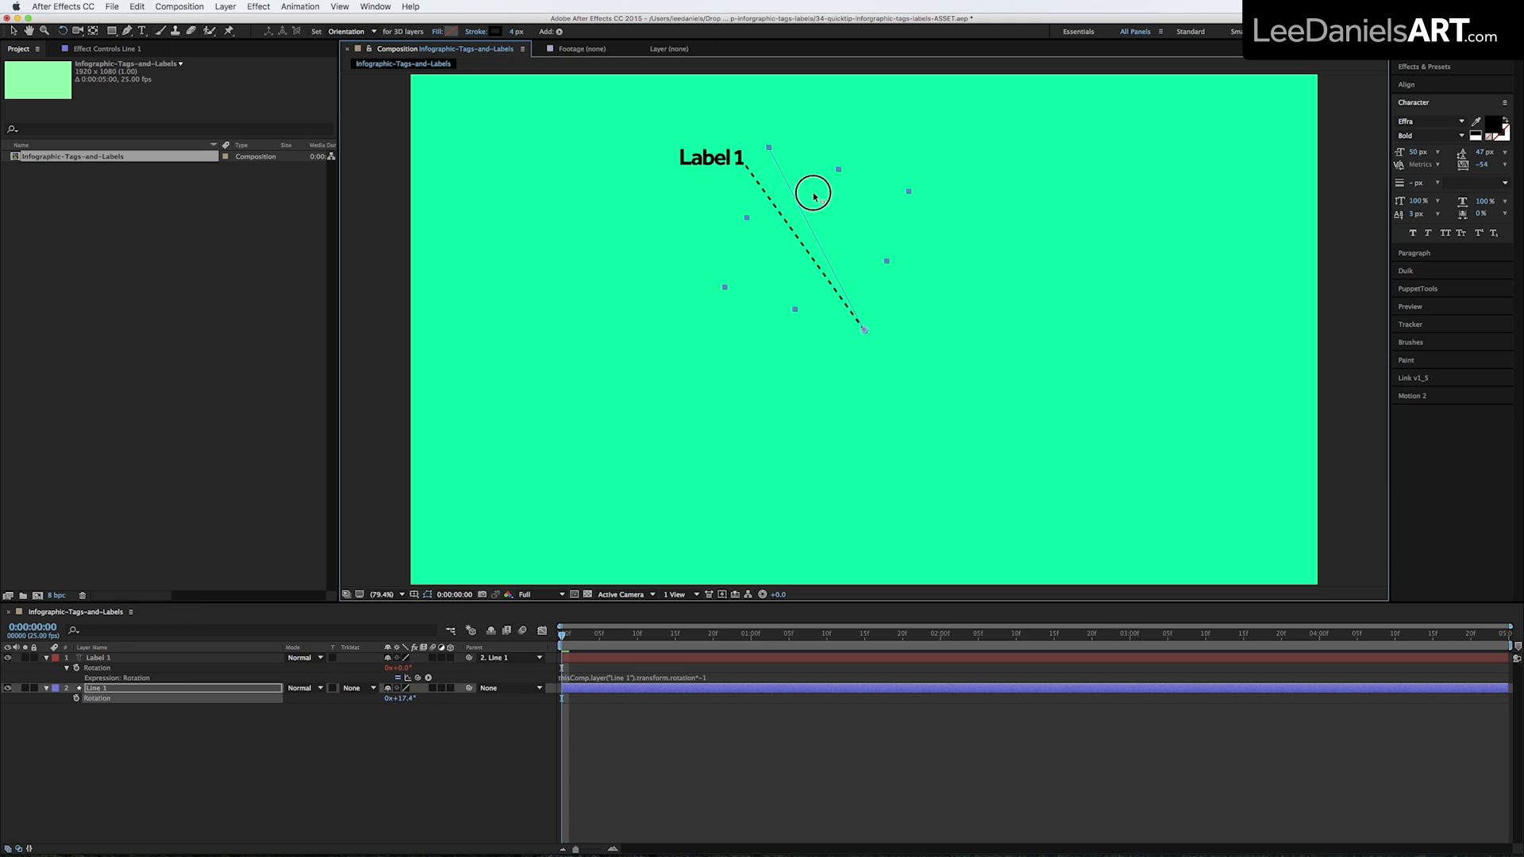
pyautogui.moveTo(696, 337); pyautogui.dragTo(792, 196)
pyautogui.click(298, 766)
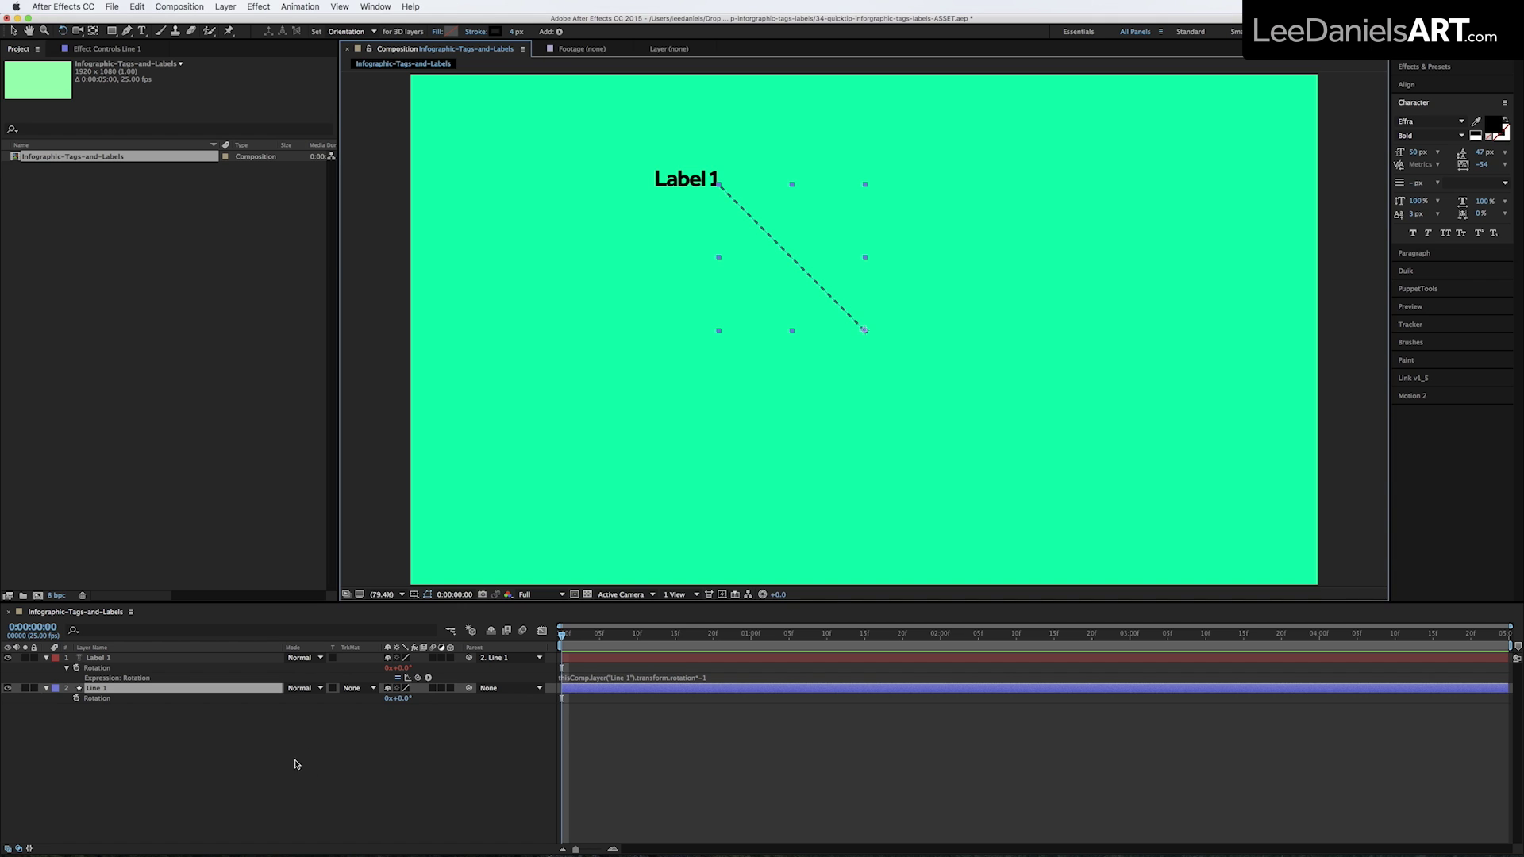
# Duplicate Label 1 and Line 1, move the copies right, and test-rotate Line 1
pyautogui.click(96, 658)
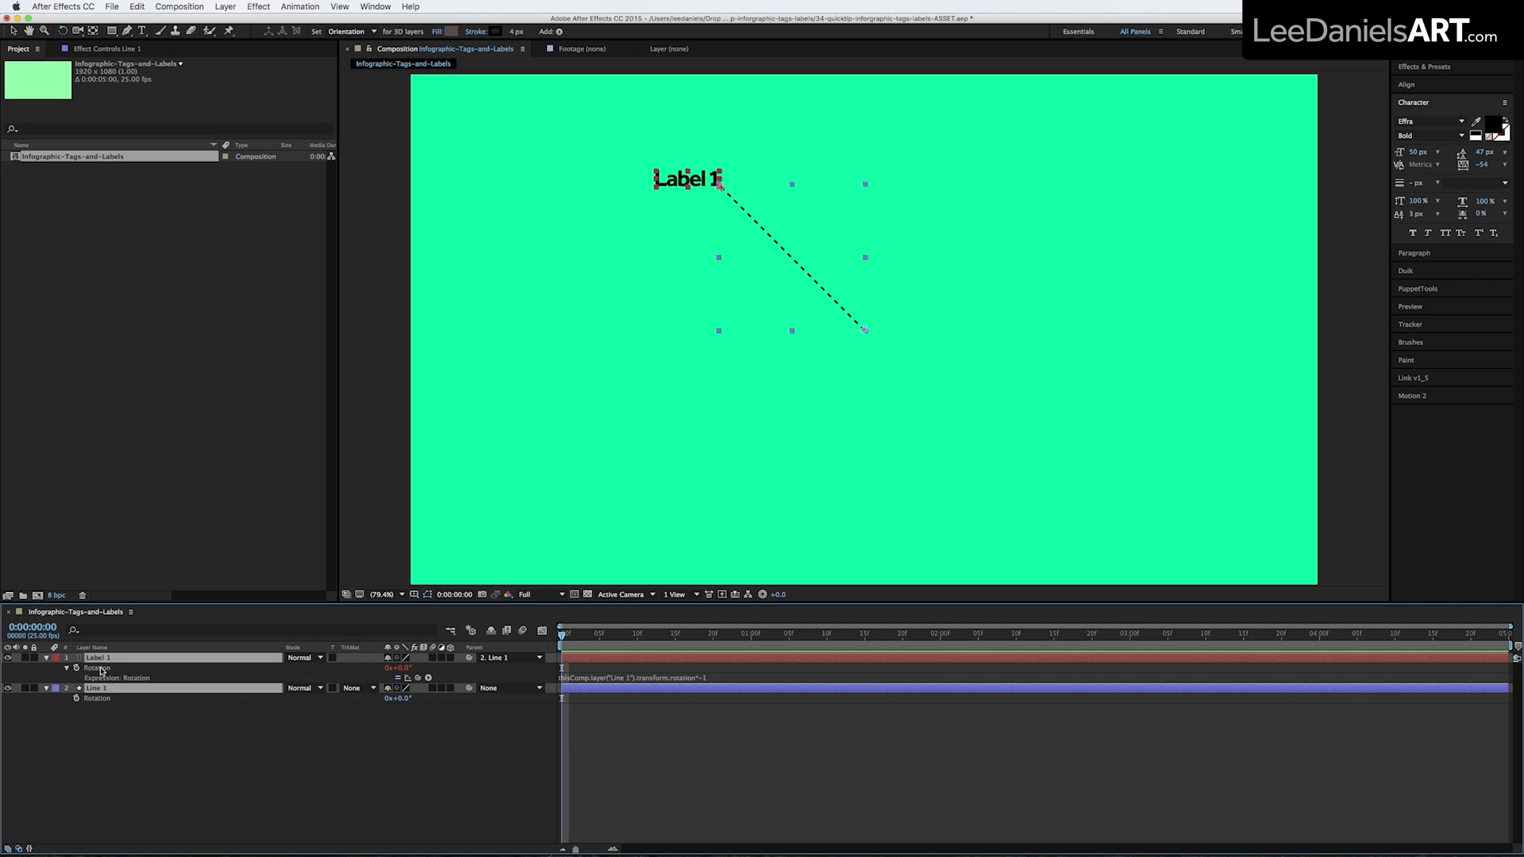
pyautogui.keyDown('shift'); pyautogui.click(95, 688); pyautogui.keyUp('shift')
pyautogui.press('super+d')
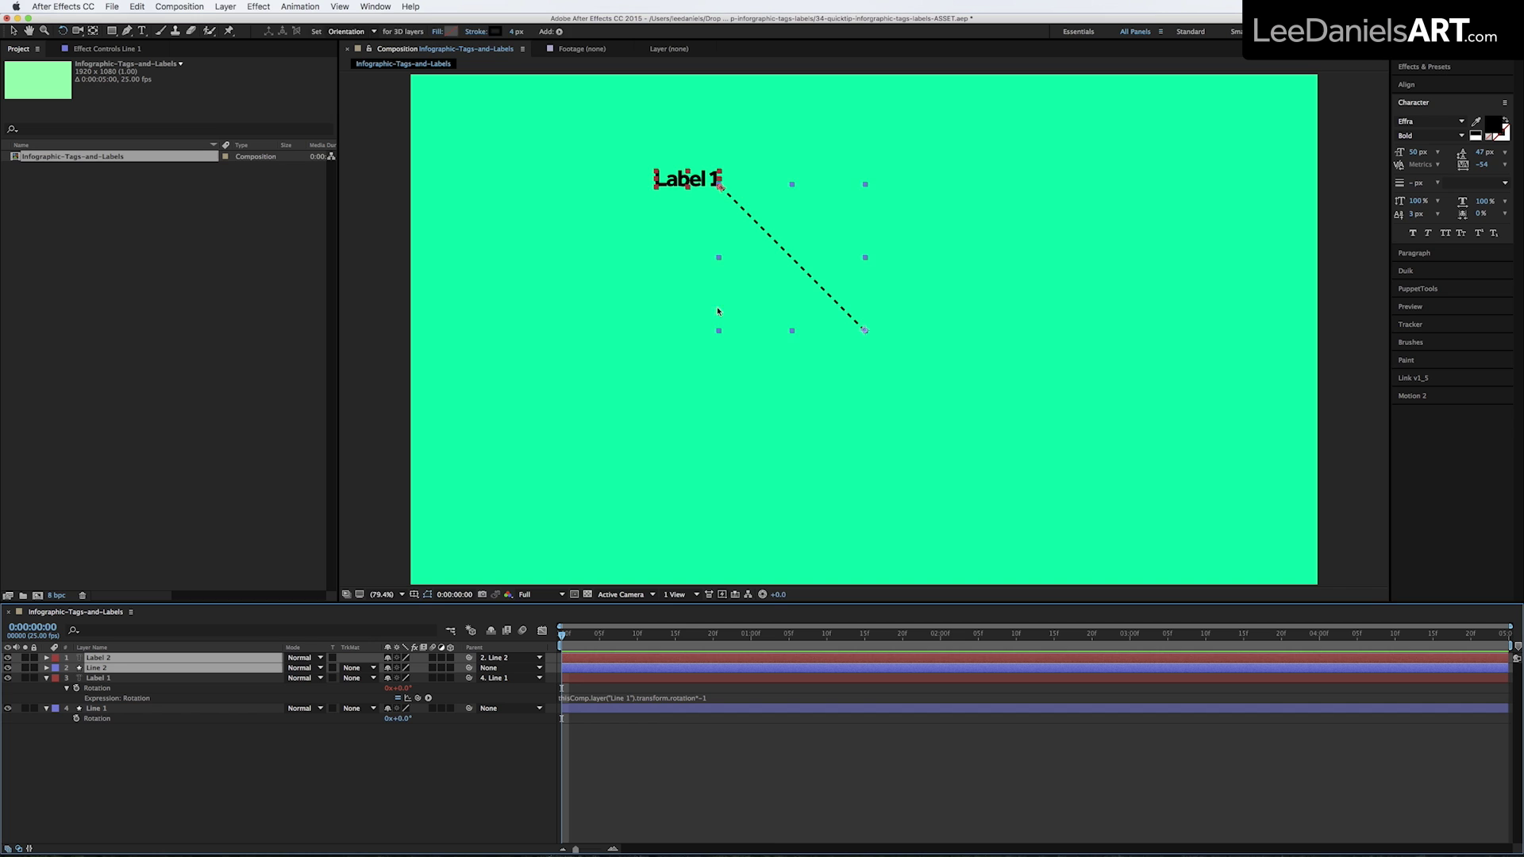
pyautogui.moveTo(803, 281); pyautogui.dragTo(1124, 379)
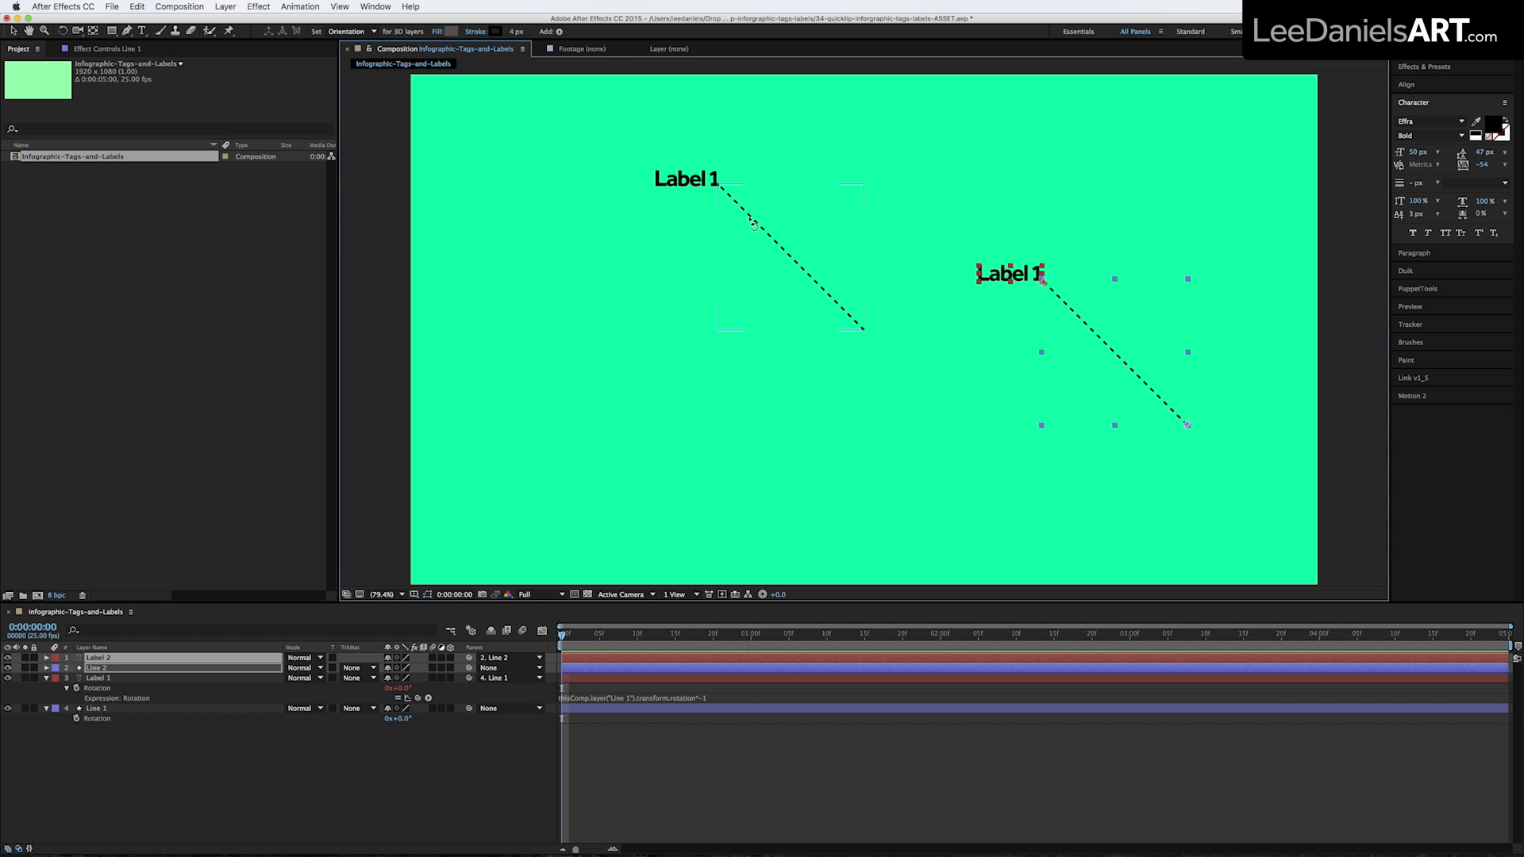
pyautogui.moveTo(753, 221); pyautogui.dragTo(724, 320)
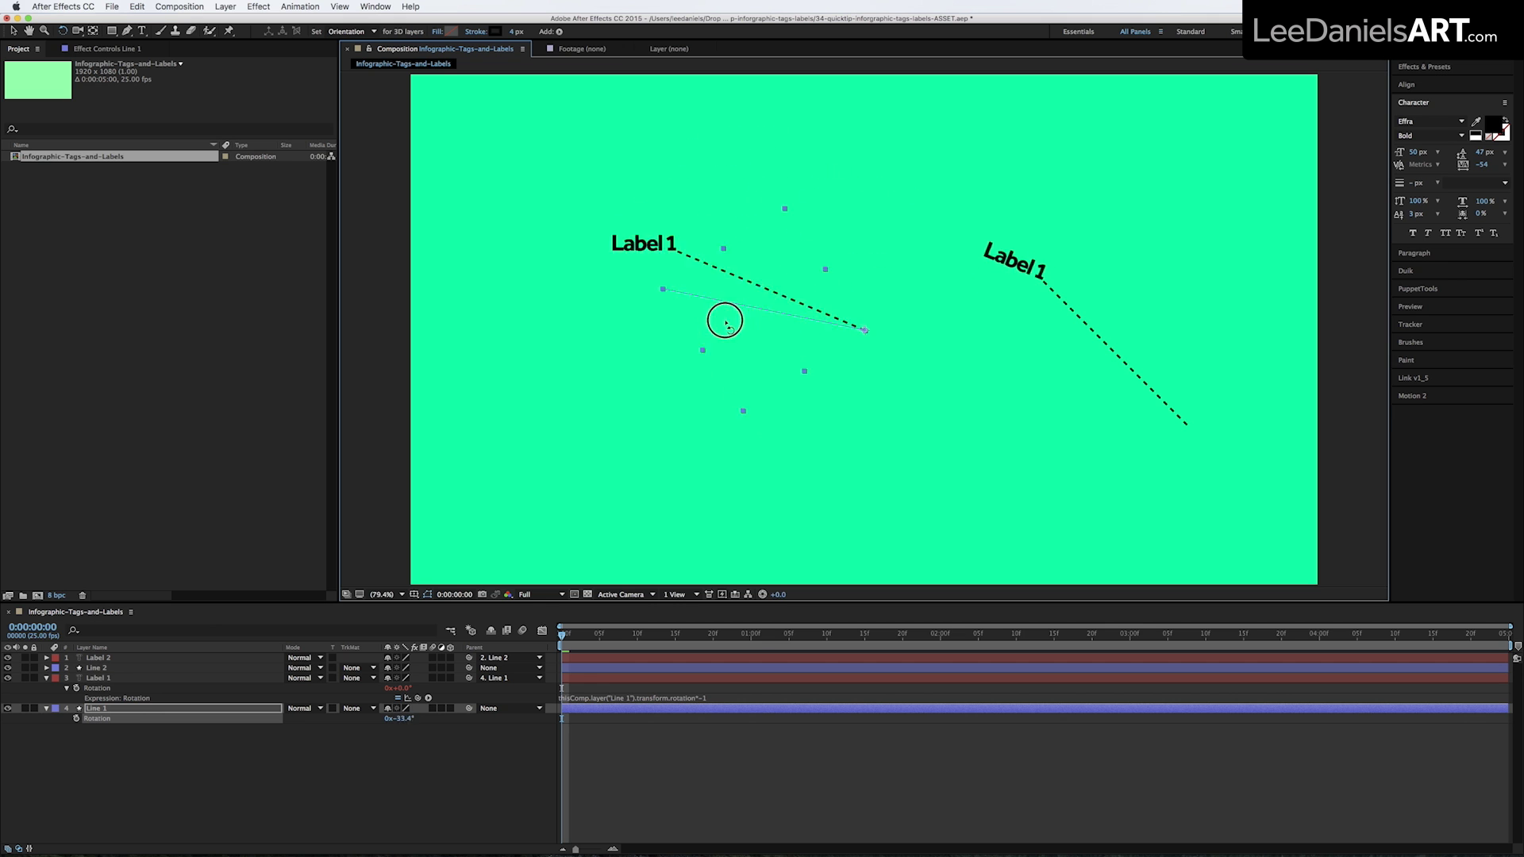
pyautogui.moveTo(724, 321); pyautogui.dragTo(753, 320)
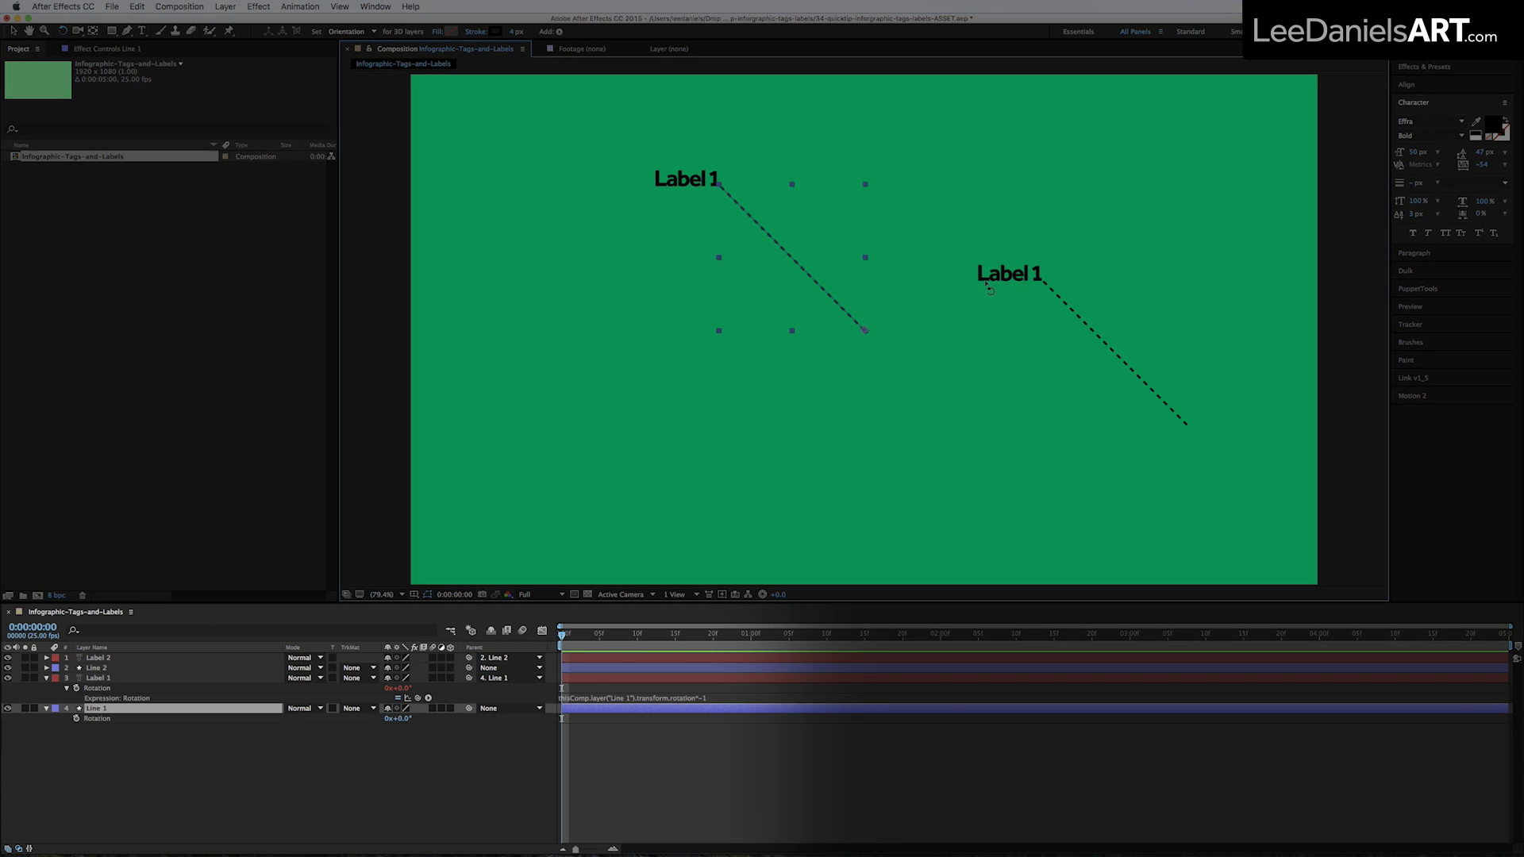
# Open Label 2's rotation expression for editing its Line 1 reference
pyautogui.click(1001, 281)
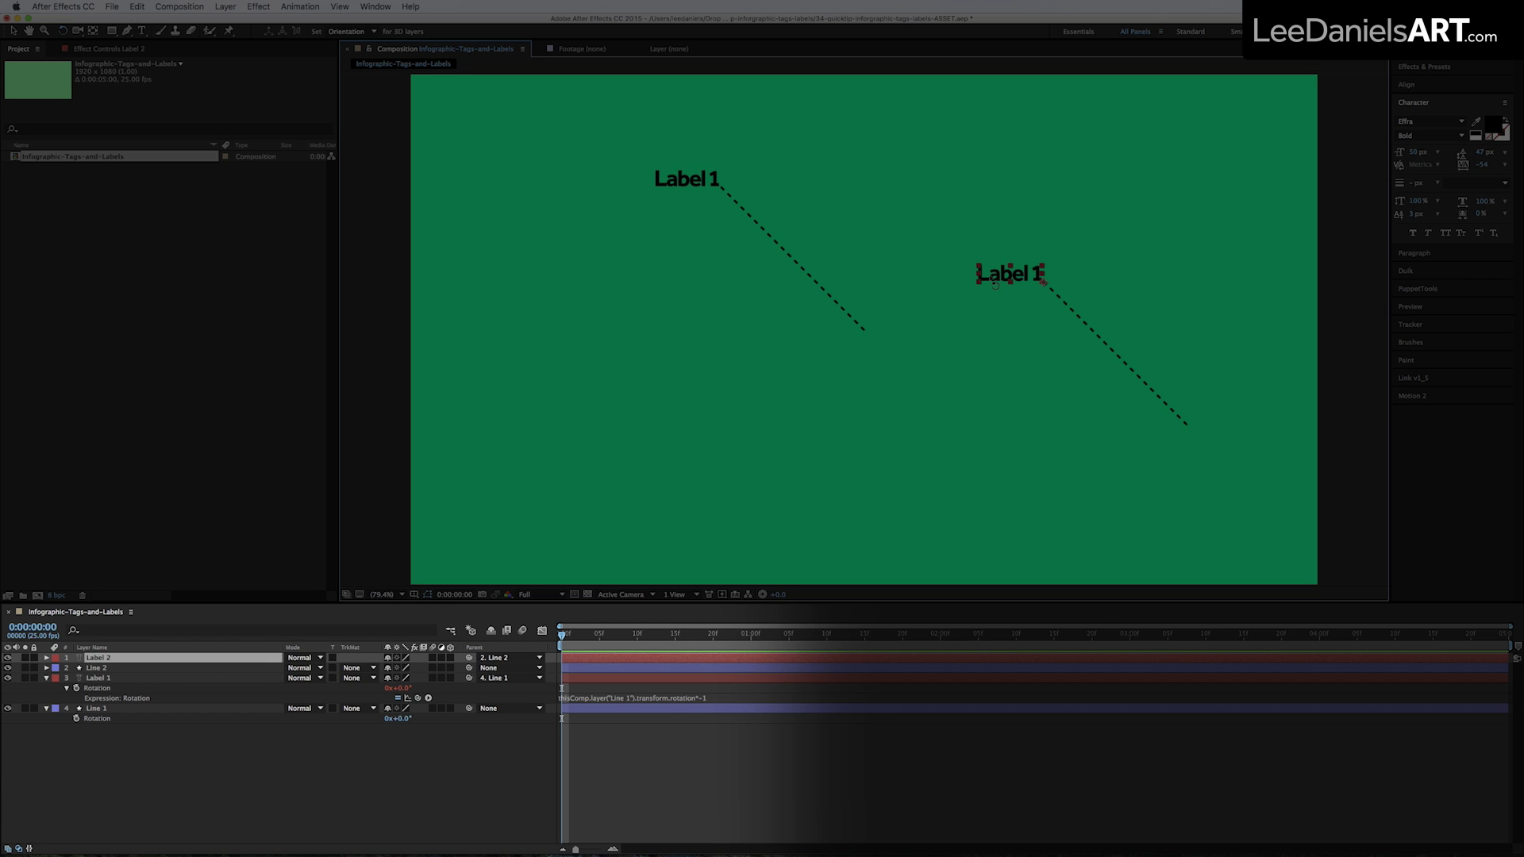
pyautogui.press('r')
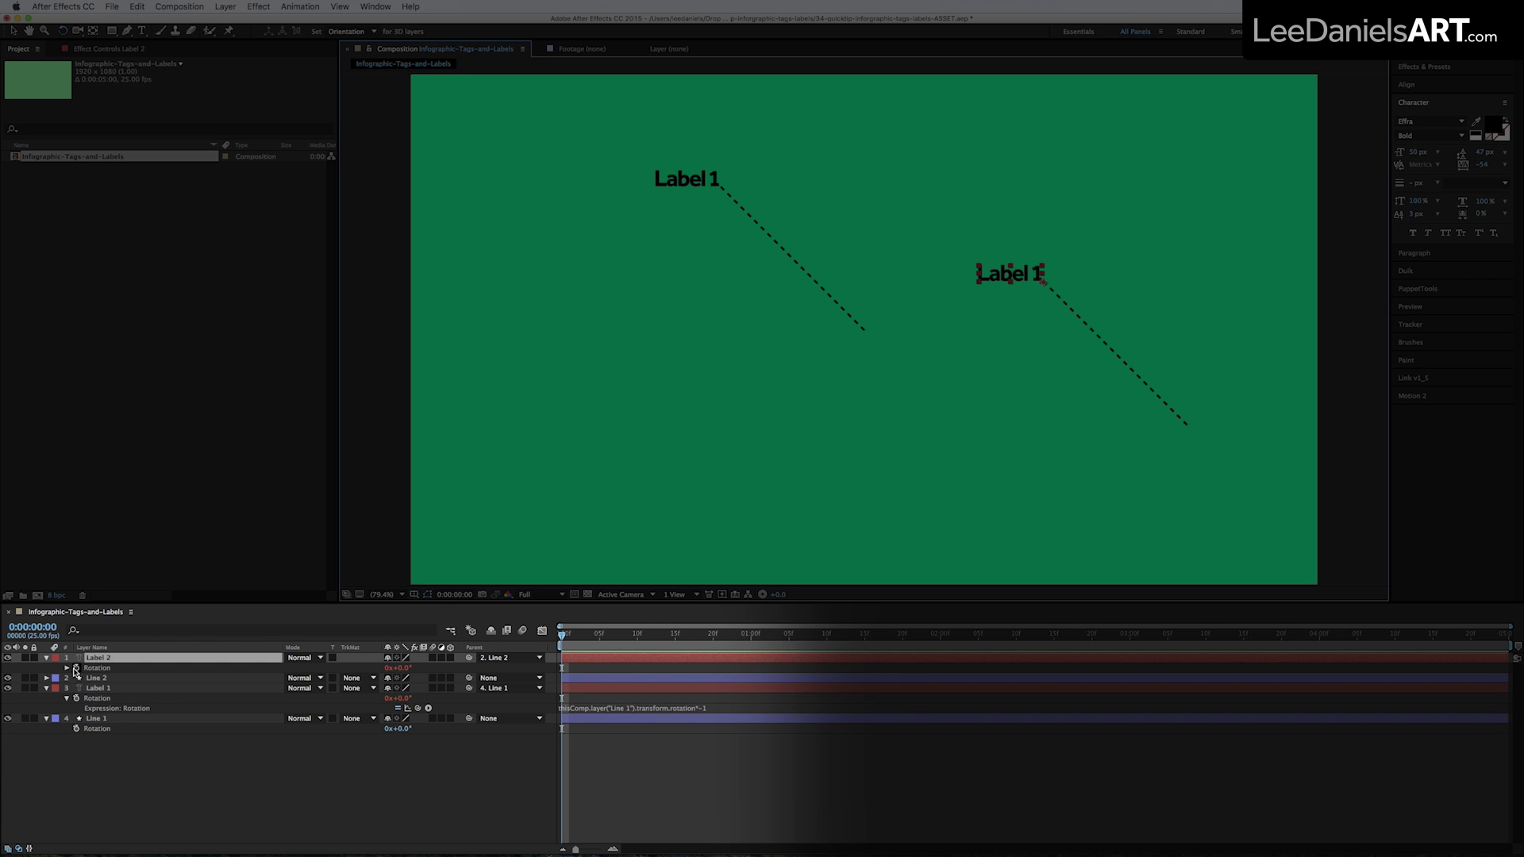
pyautogui.click(69, 668)
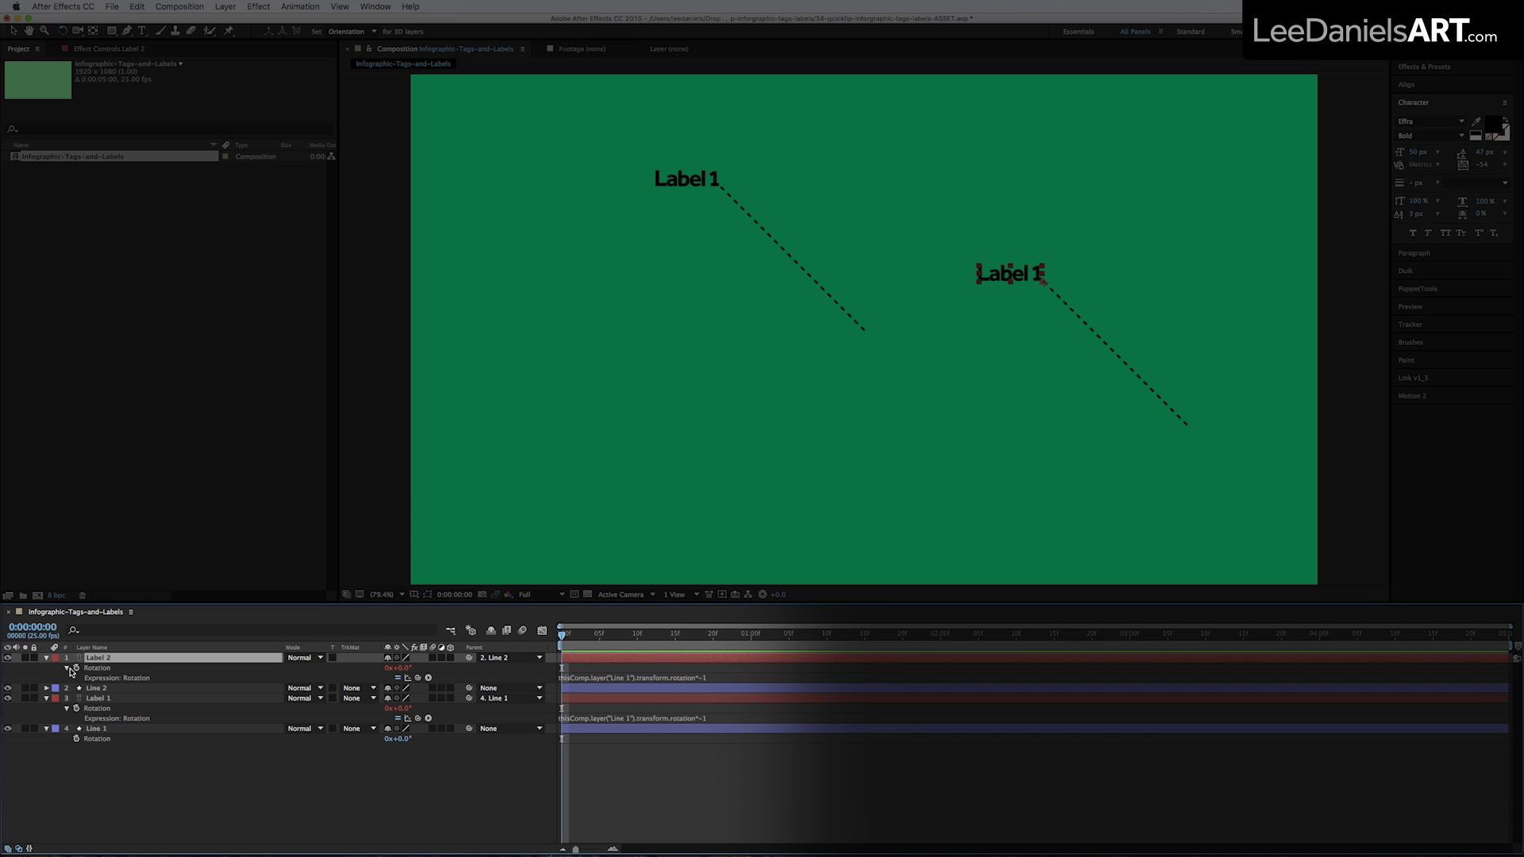
pyautogui.click(619, 680)
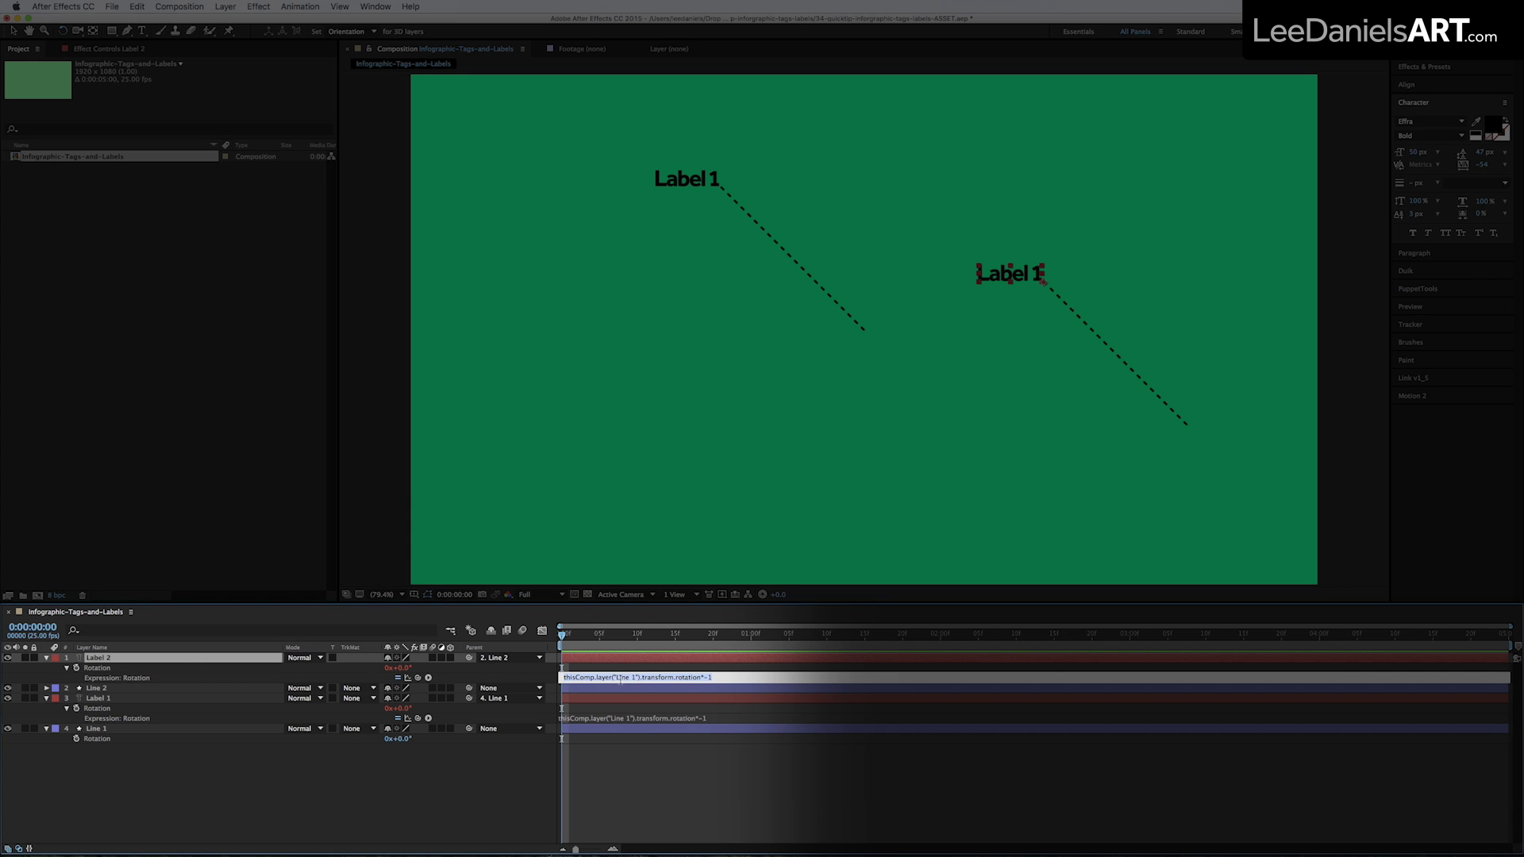